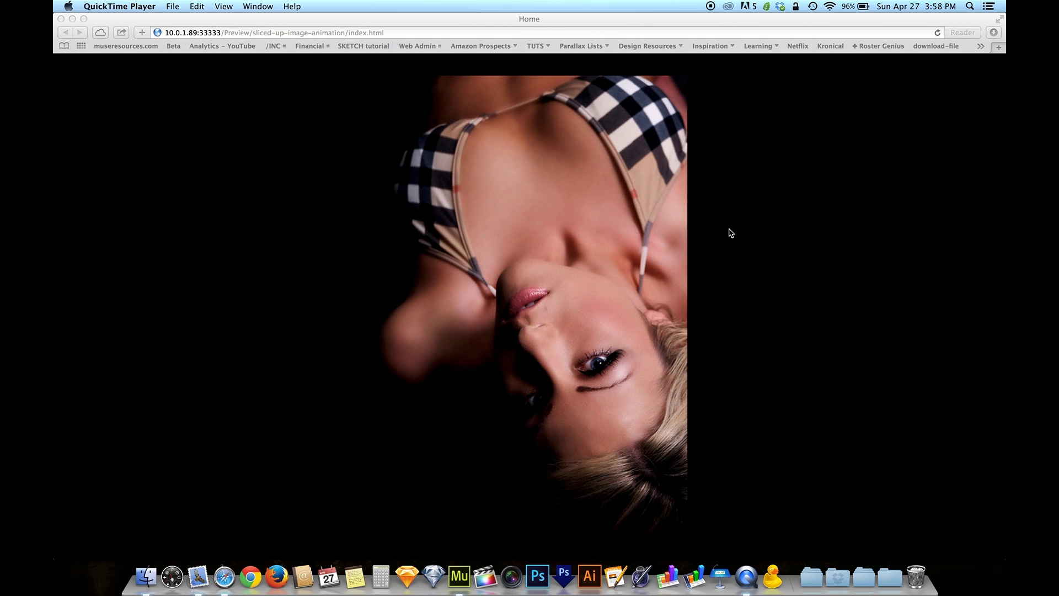
Step: Leave the Safari preview and return to the Muse design view of the Home copy page
key(super+Tab)
click(722, 231)
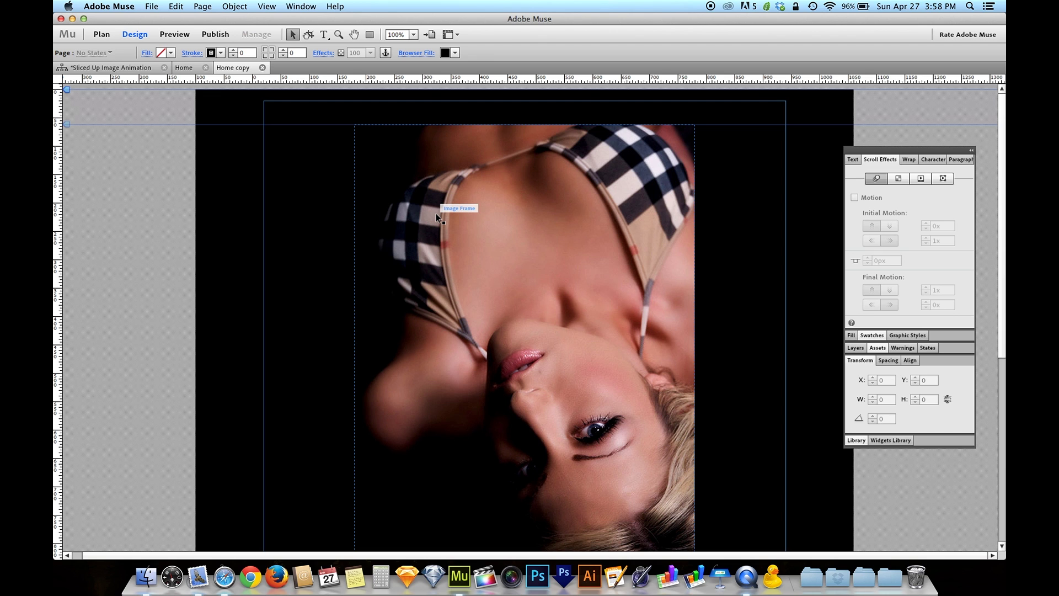
scroll(502, 232, down, 2)
key(Tab)
mouse_move(504, 231)
mouse_down()
mouse_move(496, 272)
mouse_move(502, 232)
mouse_up()
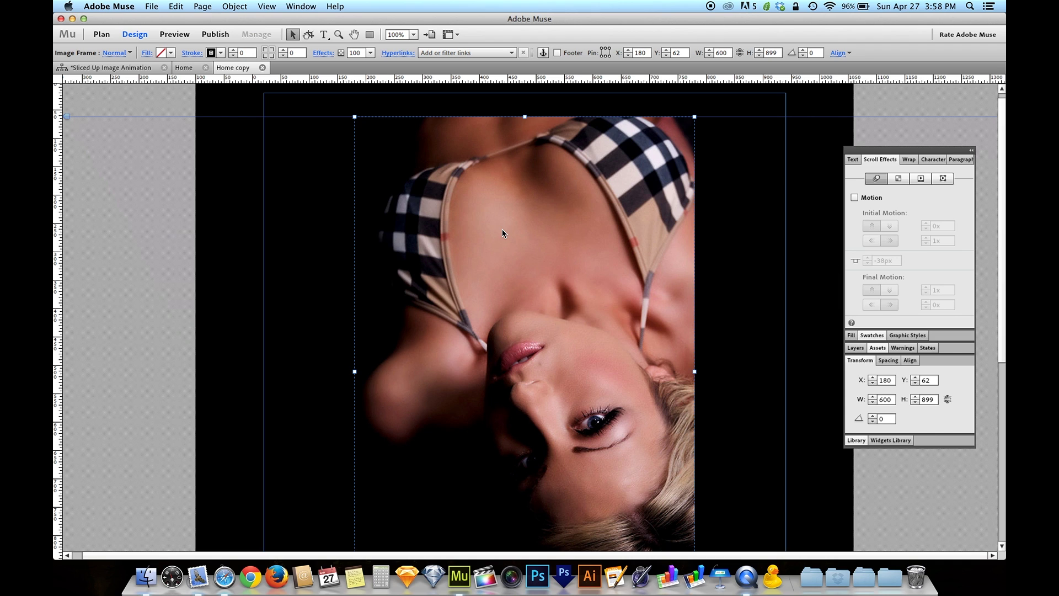
drag(502, 230, 504, 236)
scroll(508, 234, down, 3)
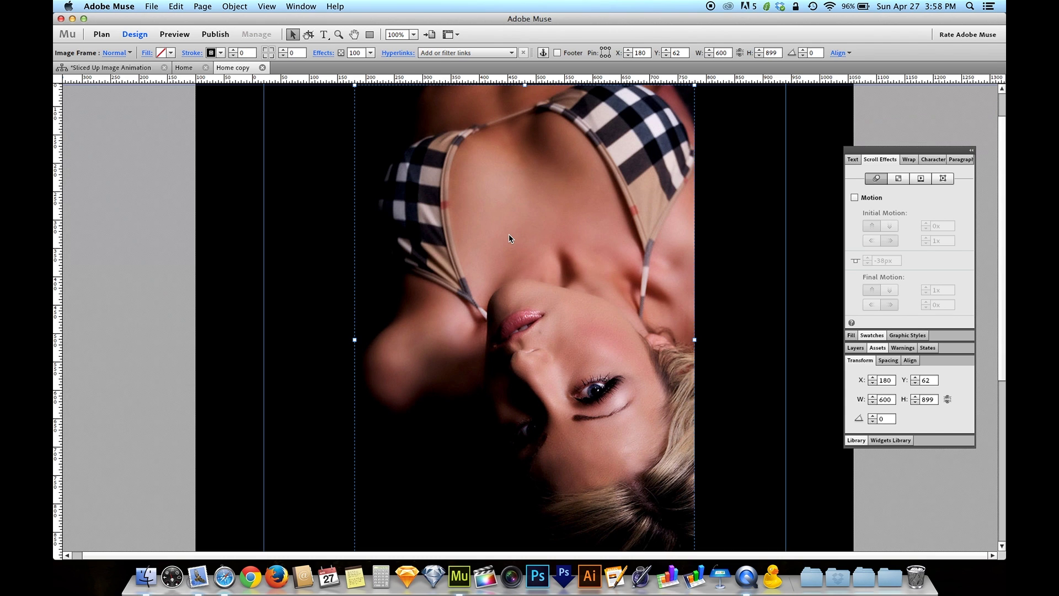
scroll(508, 238, up, 4)
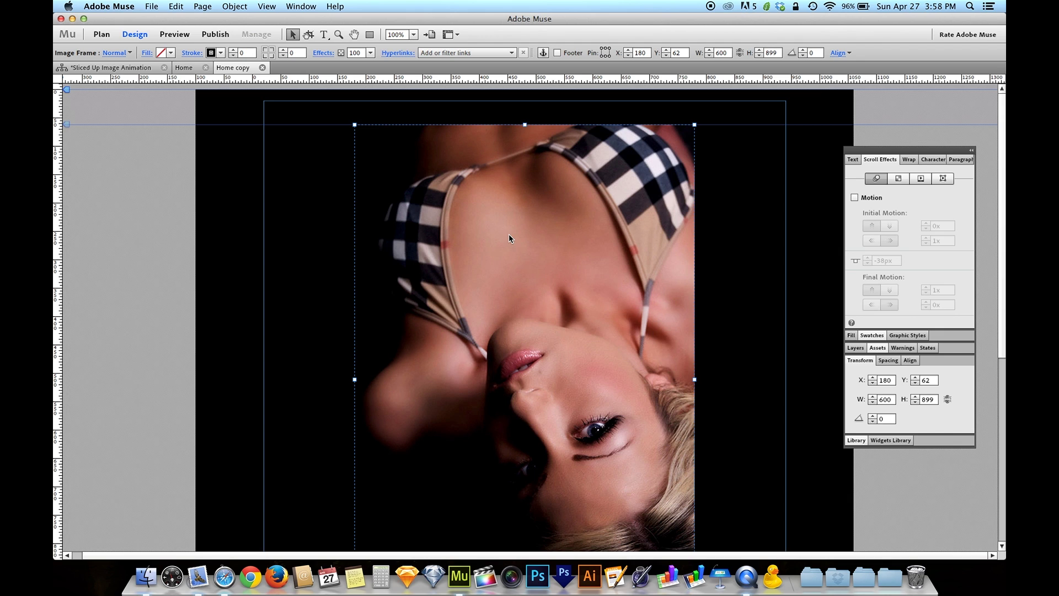
click(338, 233)
click(402, 245)
Step: Crop the photo frame to a 125 px-wide left-edge strip and paste a copy
drag(695, 380, 425, 359)
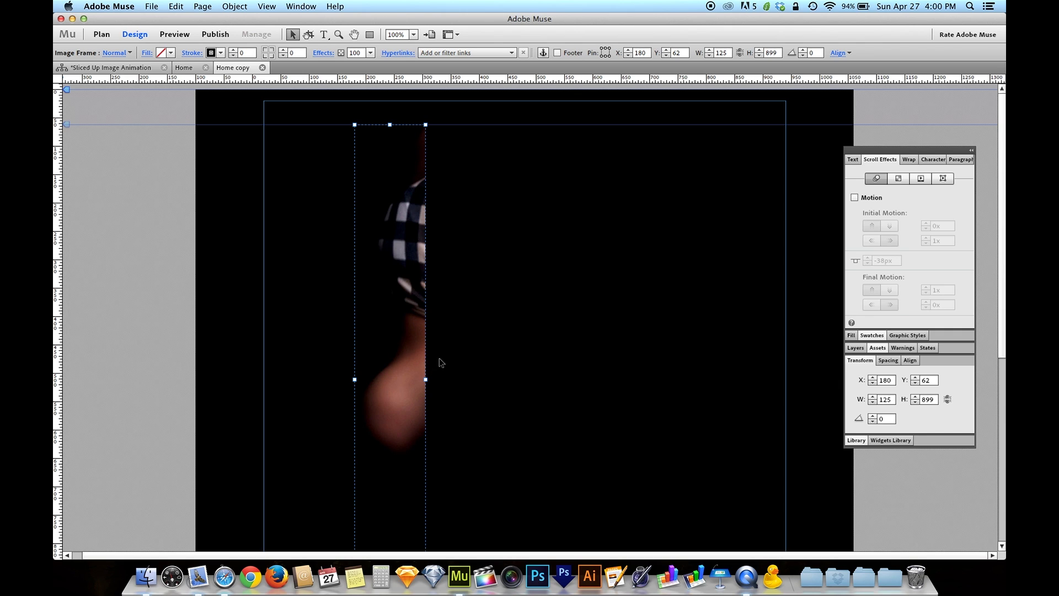
click(439, 362)
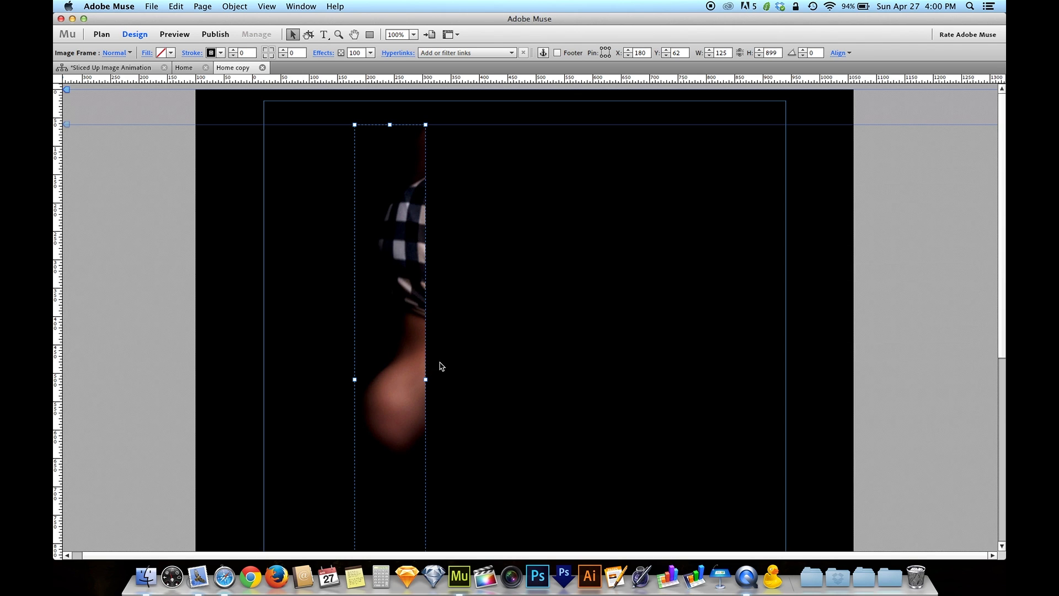
click(413, 350)
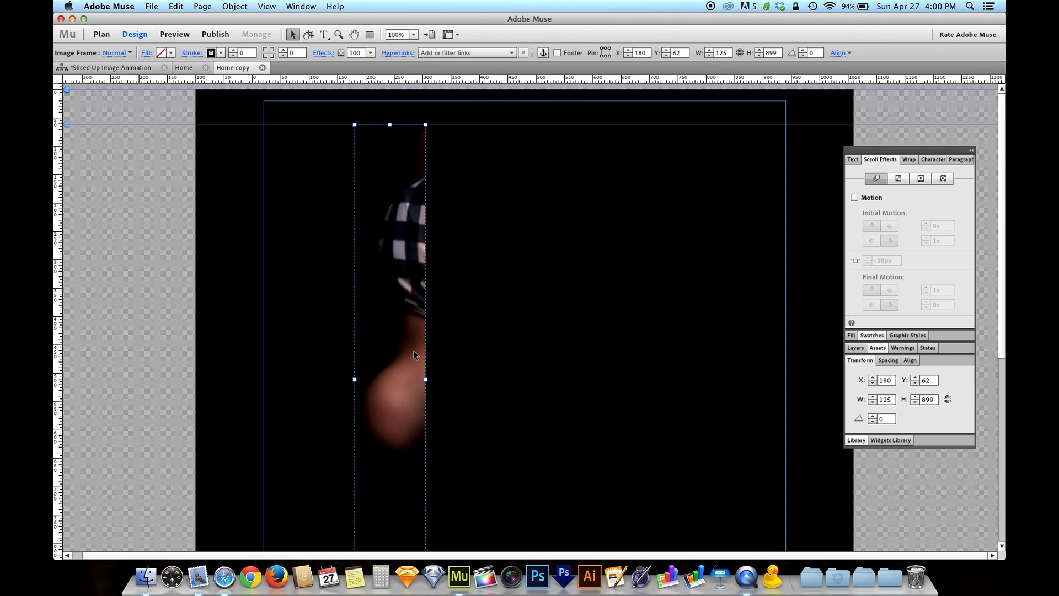
key(super+v)
Step: Delete the duplicate strip, keeping the original 125 by 899 px slice at X 180, Y 62 selected
drag(567, 267, 545, 259)
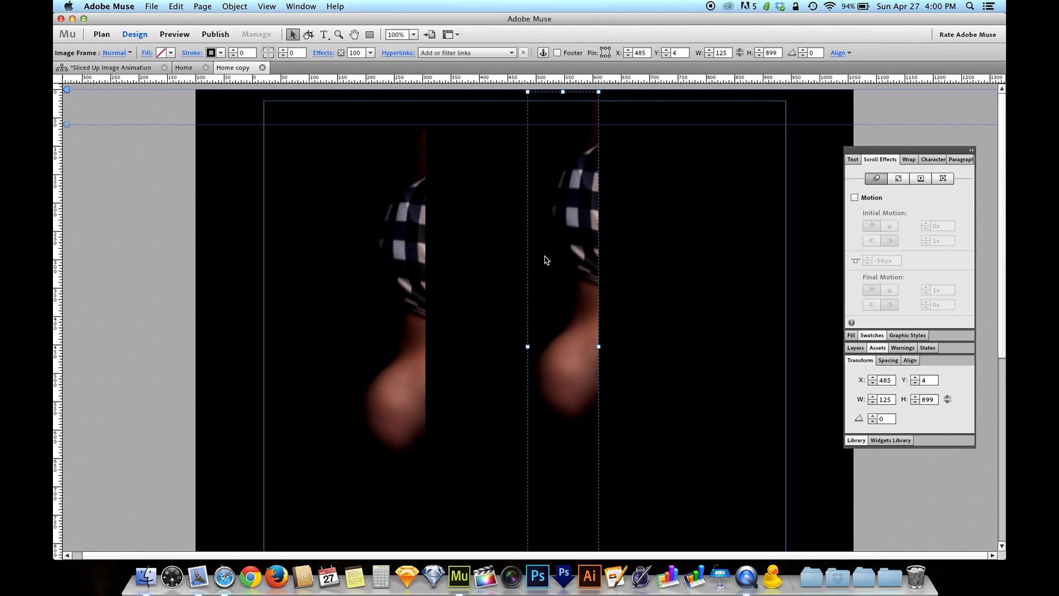
key(Delete)
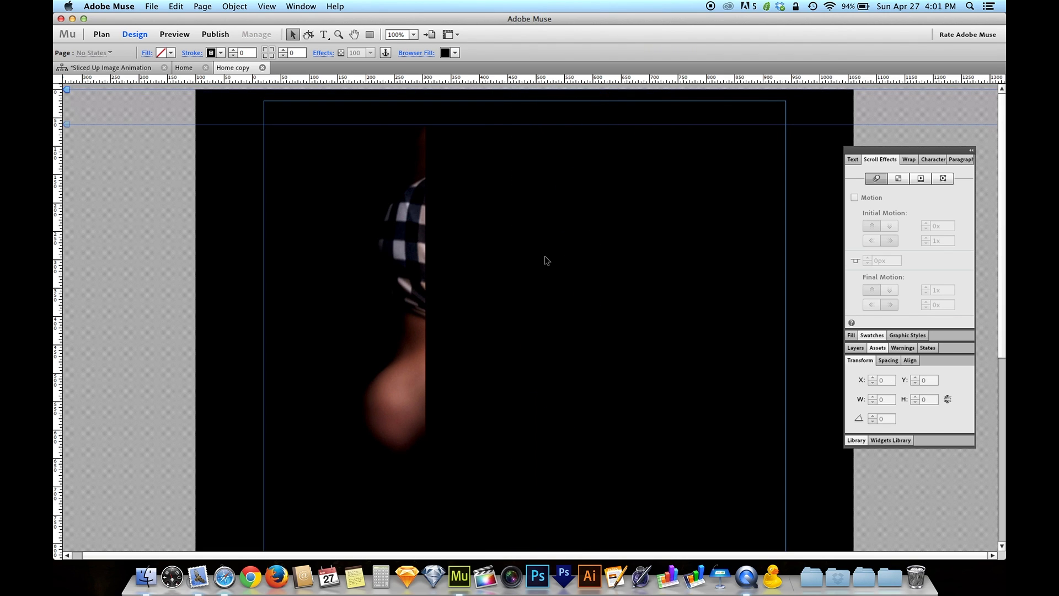
click(372, 307)
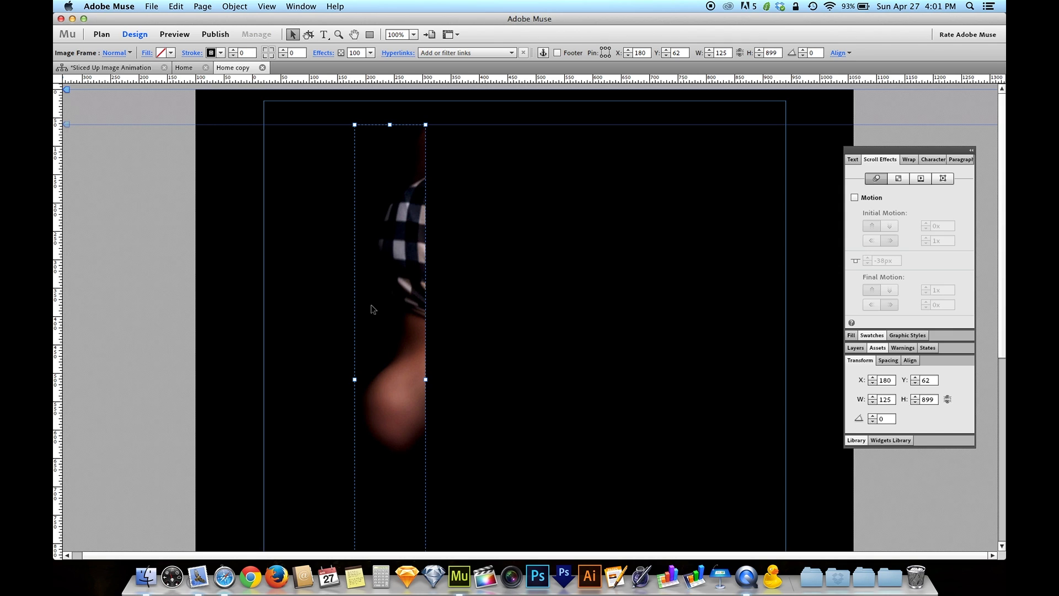
Step: Form a second 97 px-wide photo strip at X 305, Y 62 beside the first
click(176, 6)
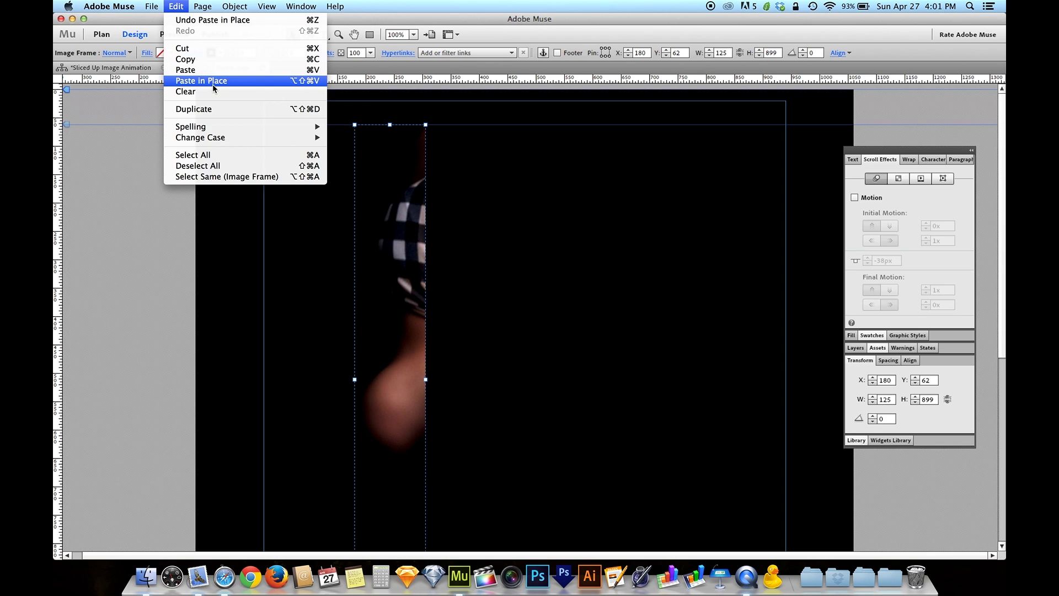
click(390, 269)
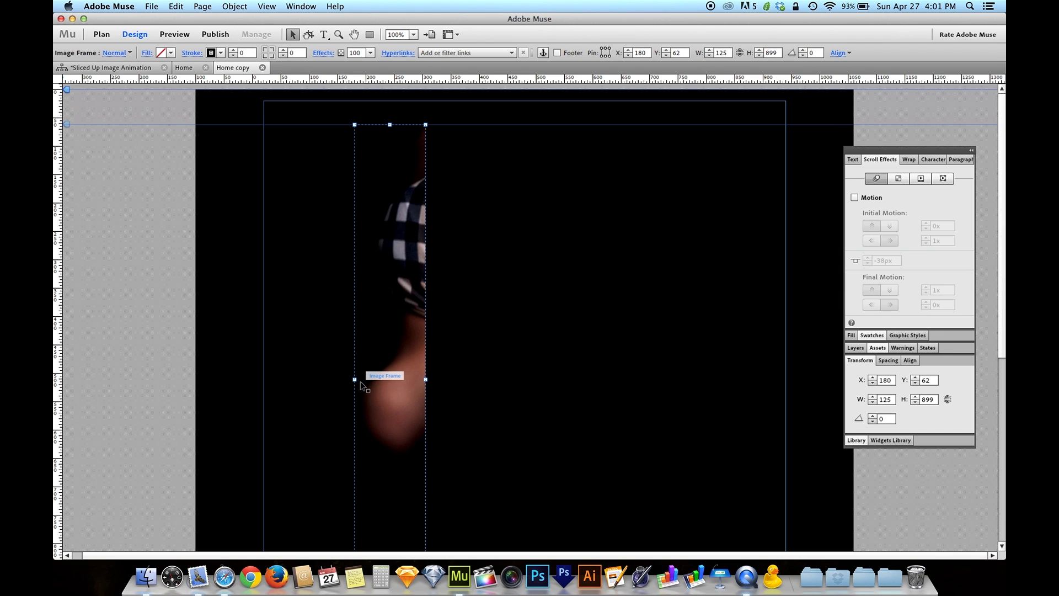
drag(355, 380, 501, 385)
drag(425, 380, 479, 370)
click(501, 370)
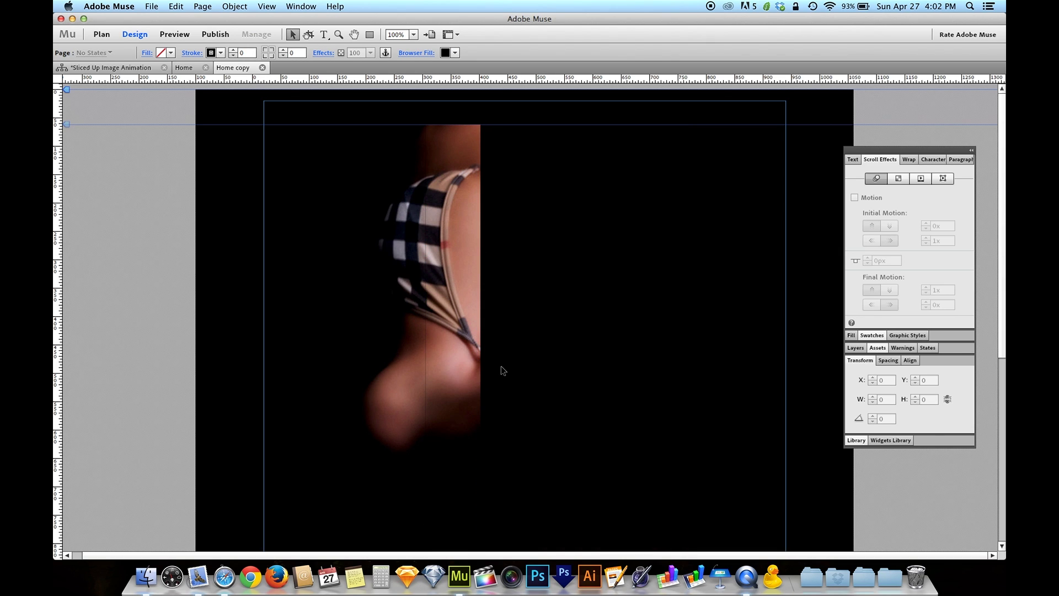
Step: Paste a strip in place and drag it into a third slice right of the second
click(426, 356)
click(395, 358)
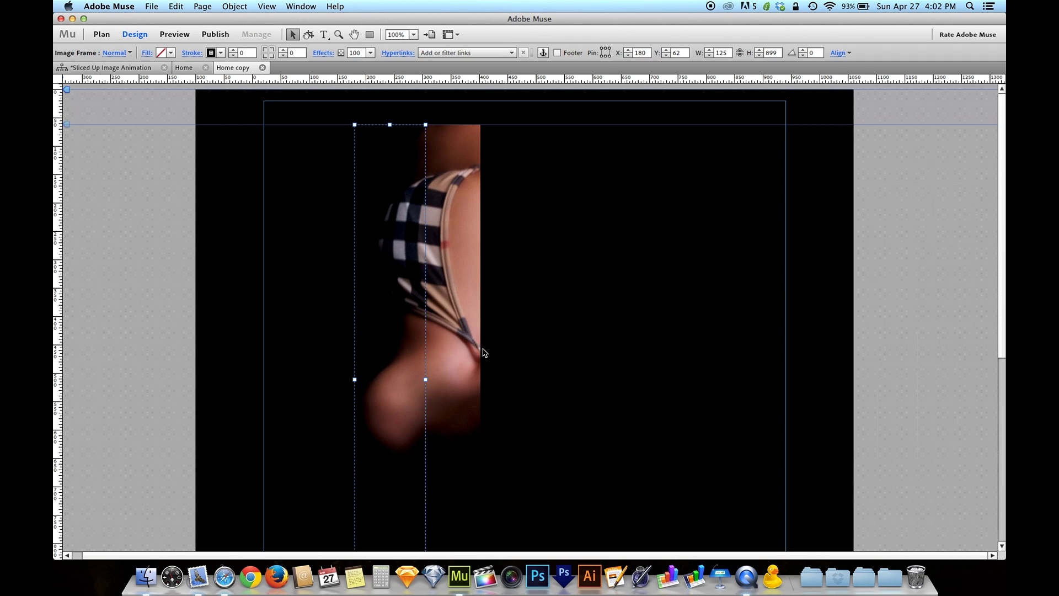
click(469, 349)
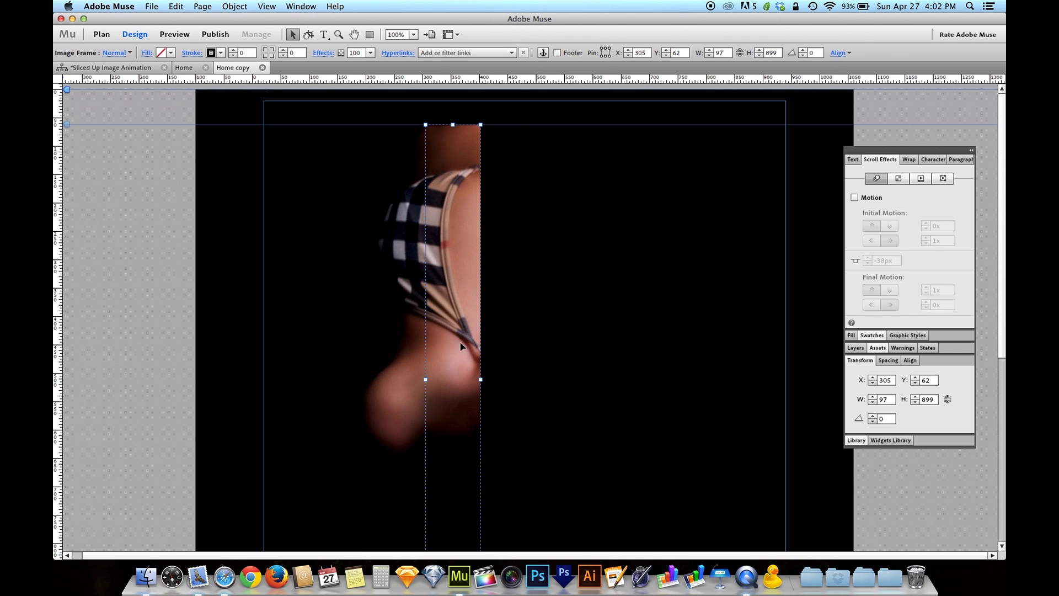
click(172, 4)
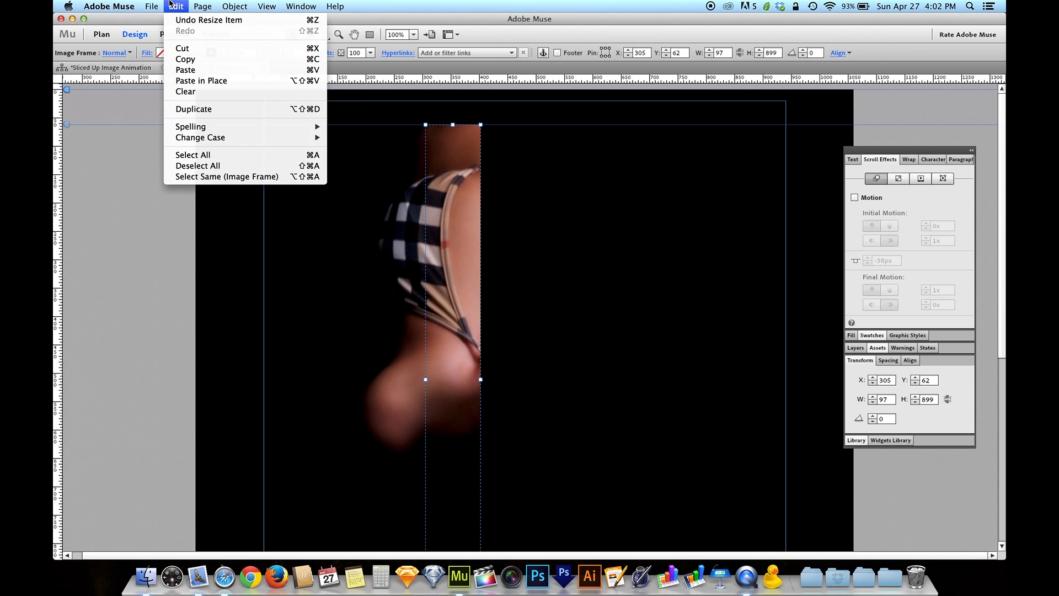
click(193, 82)
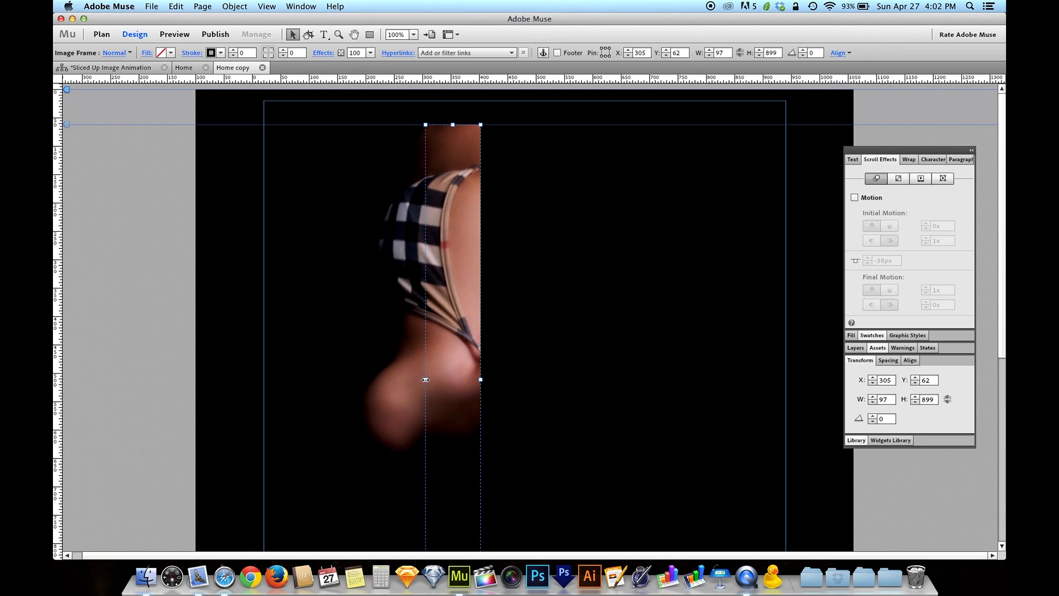
drag(425, 380, 520, 388)
Step: Add the remaining slices across the photo, ending with a 56 px strip at X 721
key(super+c)
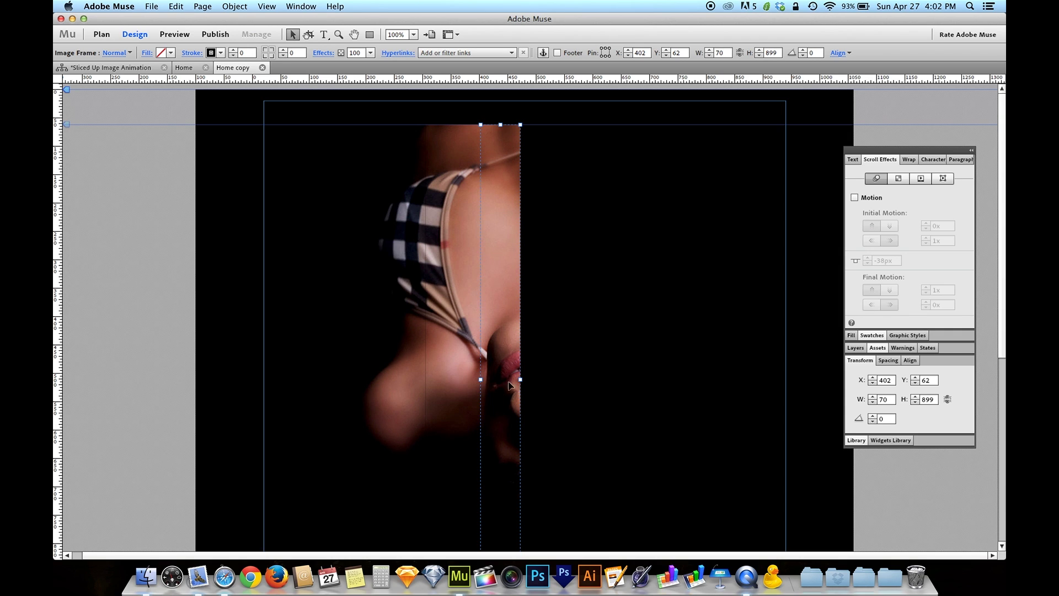
drag(479, 379, 608, 374)
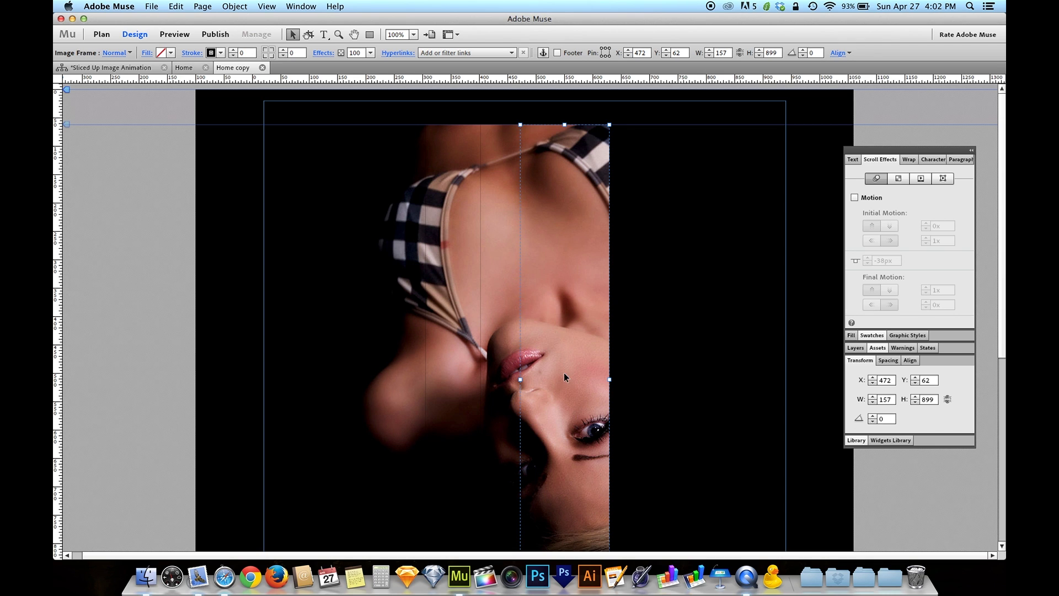
drag(520, 379, 661, 375)
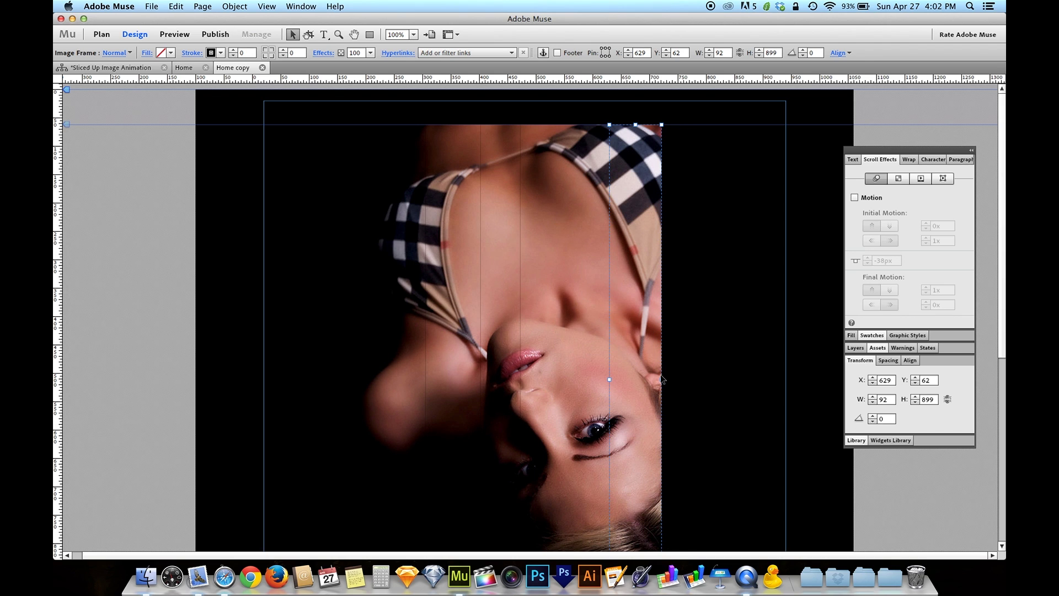
drag(661, 378, 692, 373)
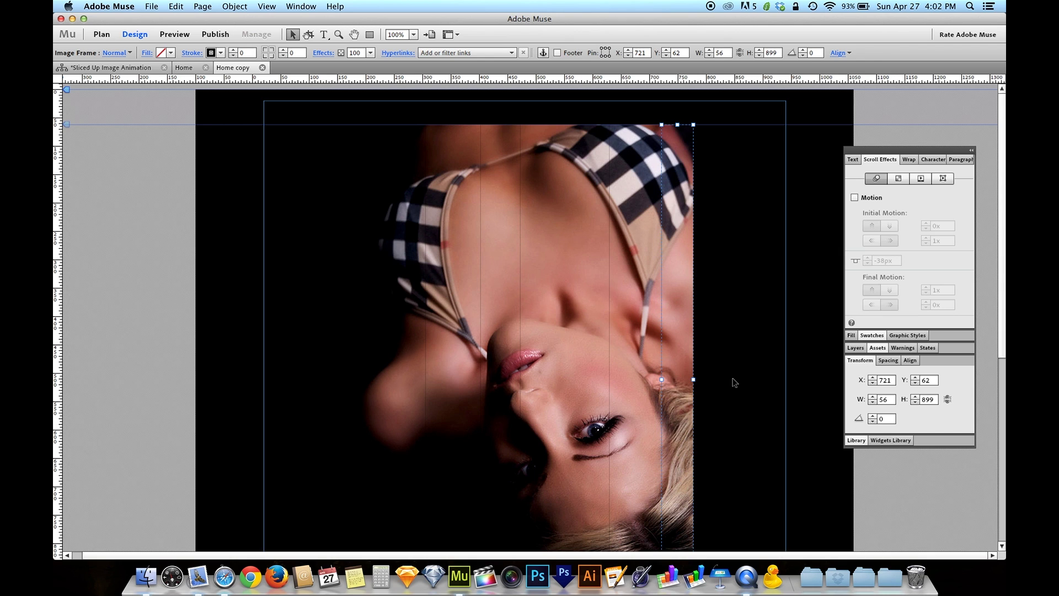
click(735, 382)
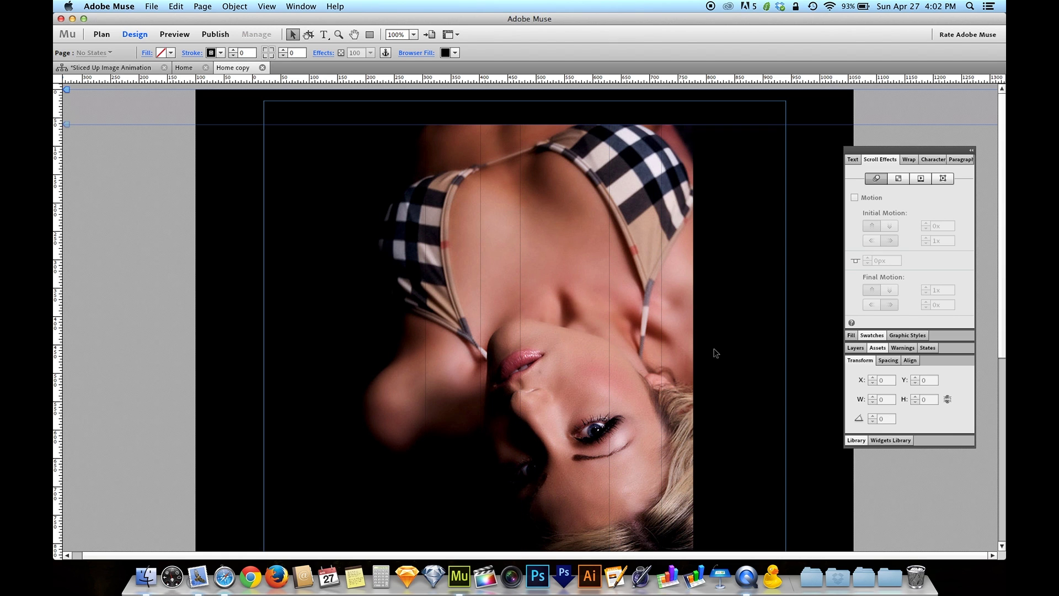
key(super+shift+e)
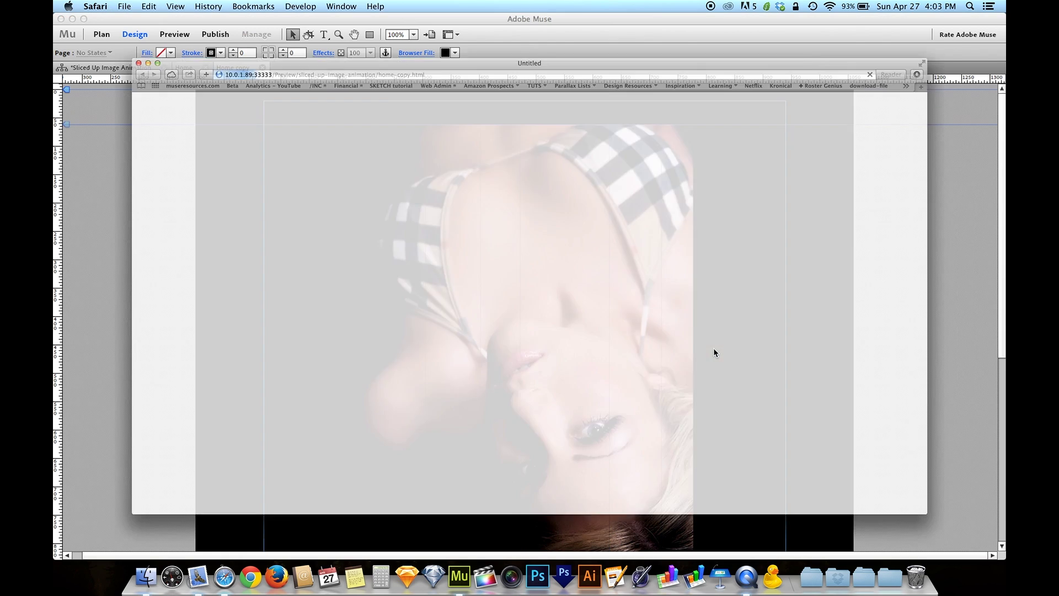
scroll(666, 307, down, 5)
scroll(667, 305, up, 5)
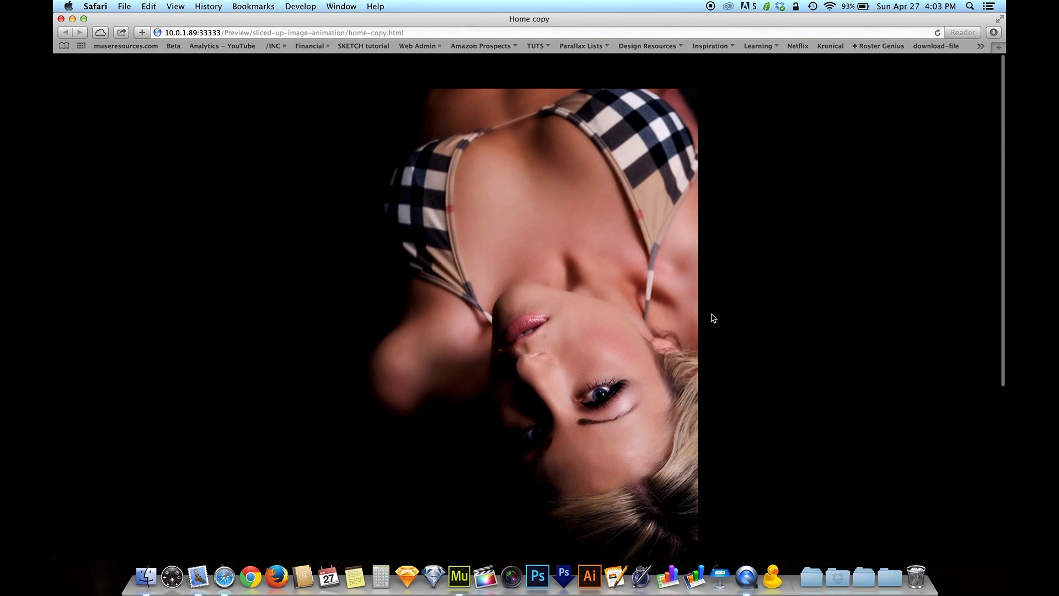
key(super+w)
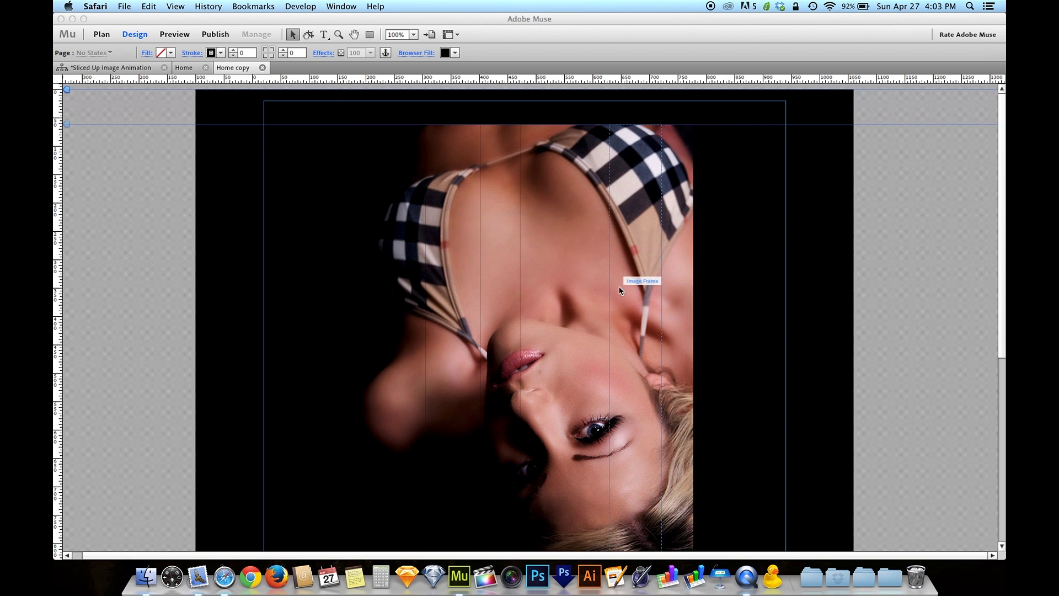
Step: Marquee-select every vertical photo strip on the page
click(636, 306)
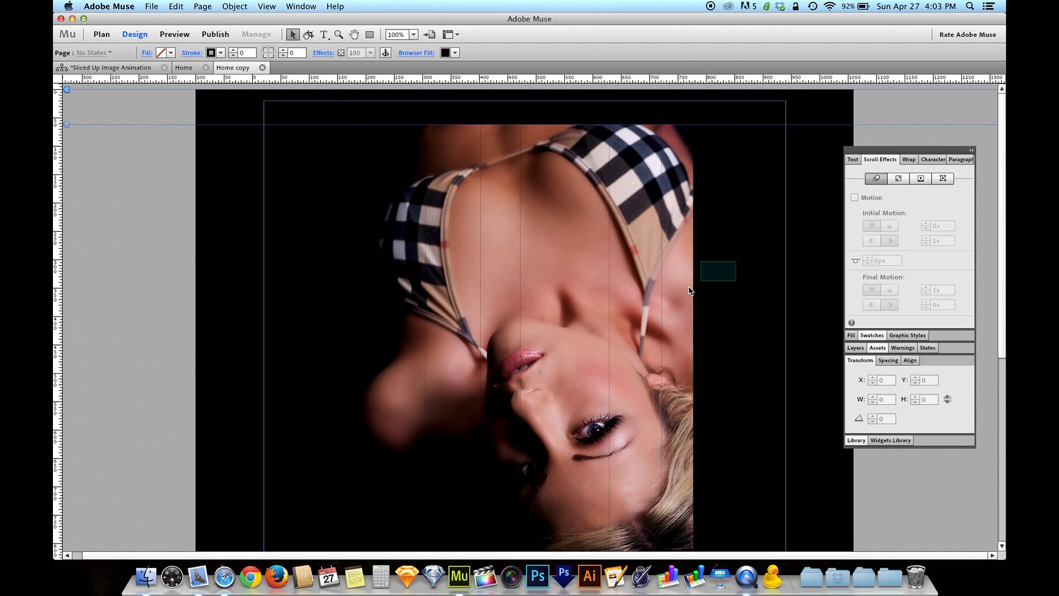
click(720, 334)
drag(726, 207, 342, 328)
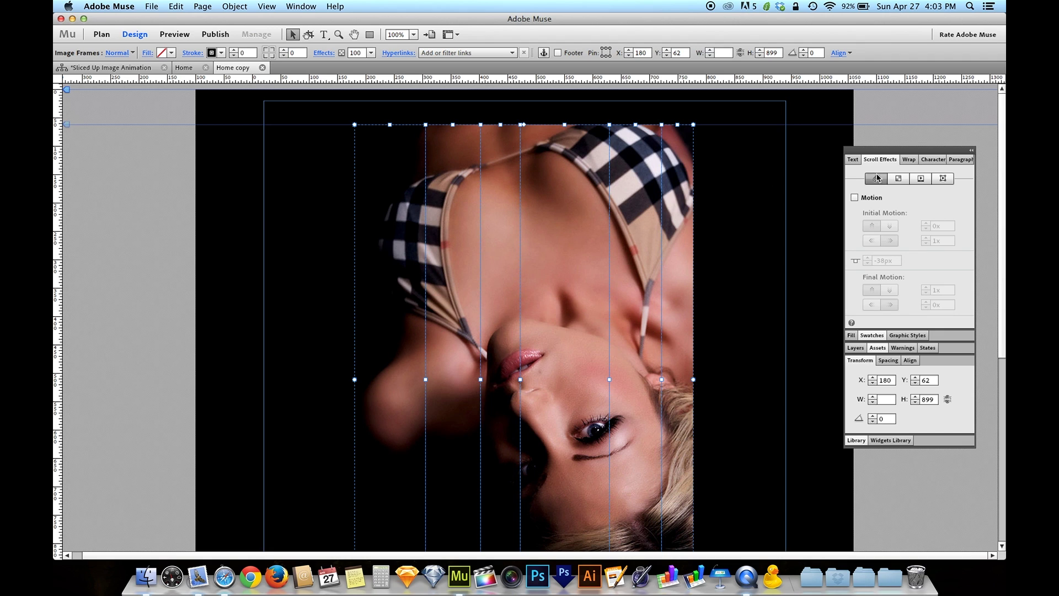
Step: Enable Motion scroll effects with initial speed 1x vertical and 0x horizontal
click(854, 198)
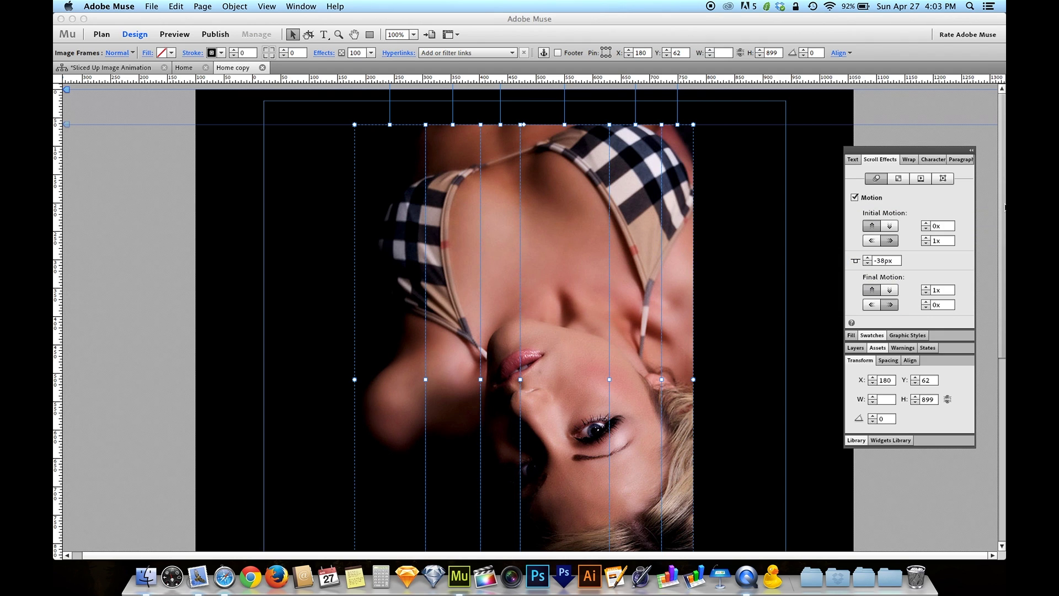
double_click(946, 227)
text(1)
key(Tab)
text(0)
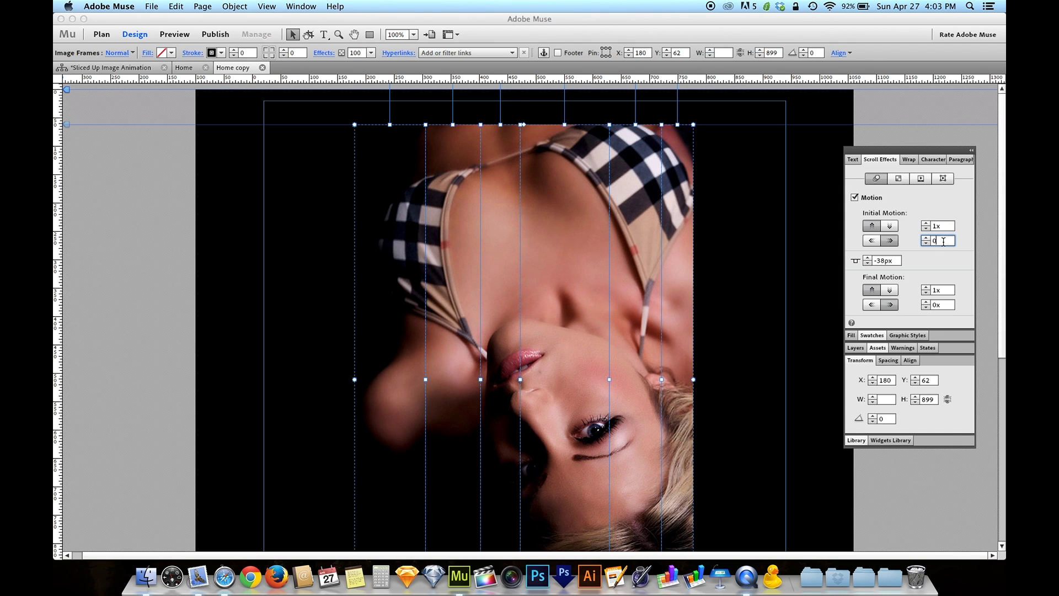
click(962, 240)
Step: Set the motion offset to 0px and the final vertical motion to 0x
click(897, 260)
key(BackSpace)
key(BackSpace)
key(BackSpace)
key(BackSpace)
key(BackSpace)
text(0)
key(Return)
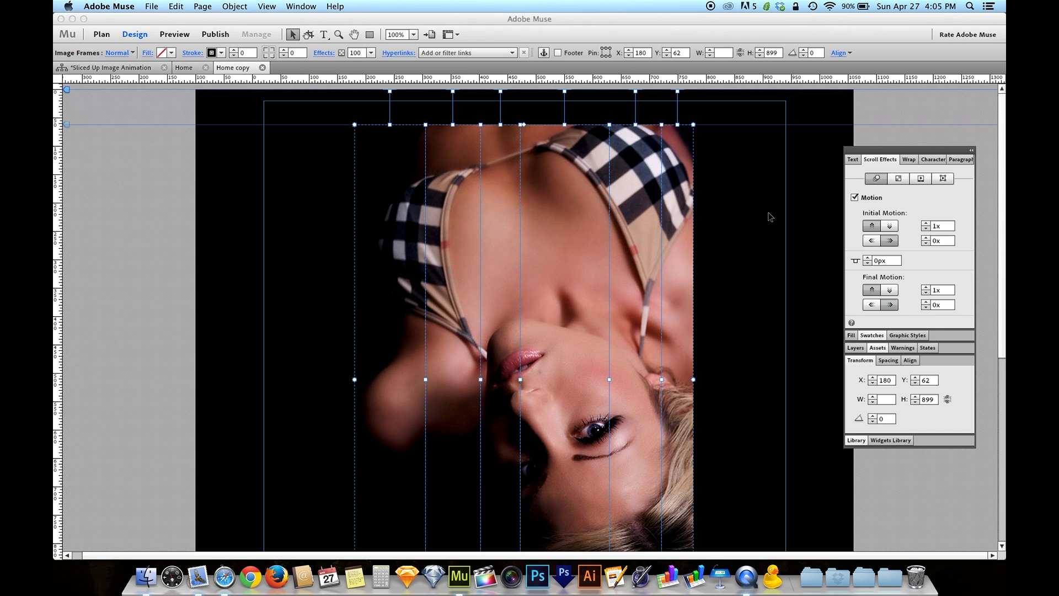
click(950, 290)
key(BackSpace)
key(BackSpace)
key(Return)
click(716, 219)
click(715, 217)
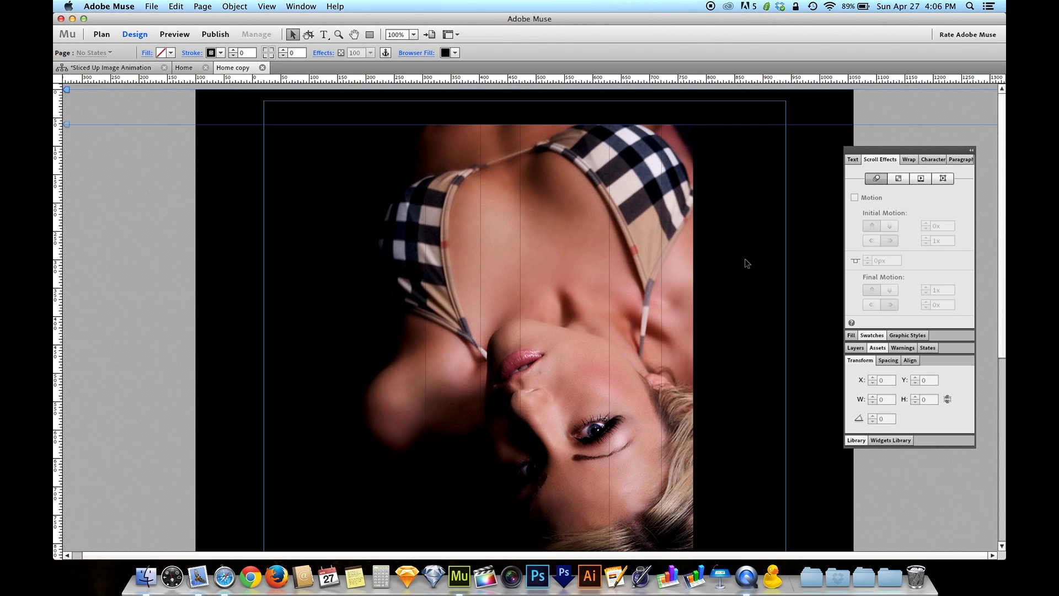
click(370, 233)
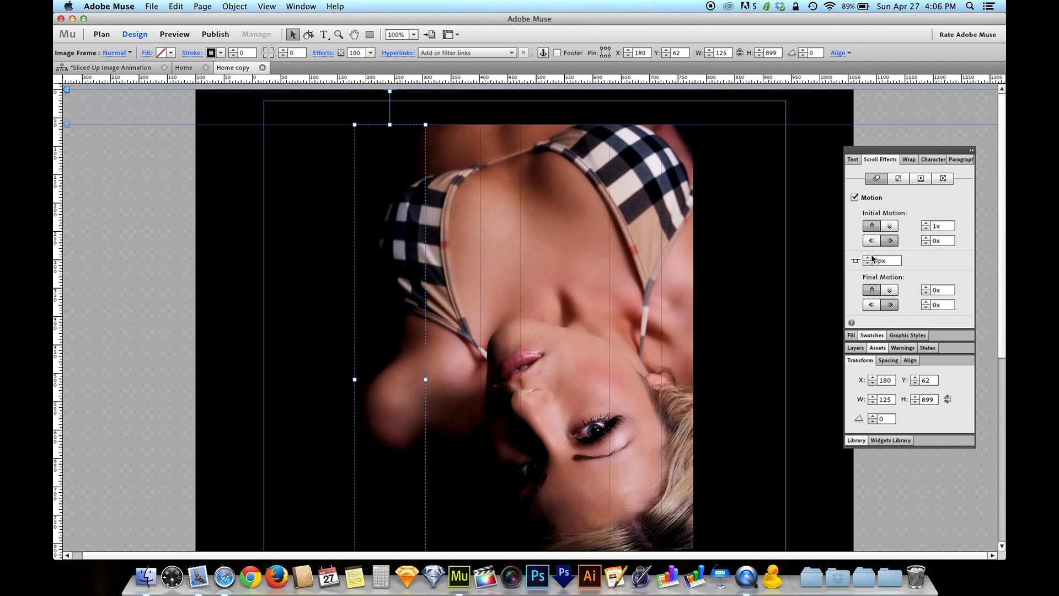
Step: Give the first three strips initial vertical speeds of 3x, 5x and 4x
click(945, 227)
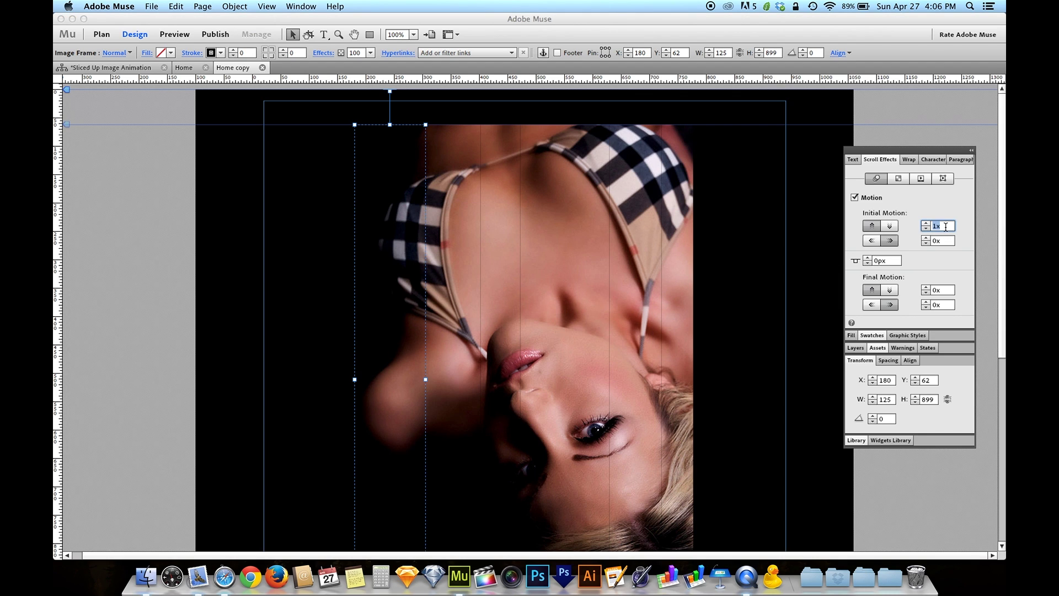
key(Return)
click(464, 226)
click(947, 225)
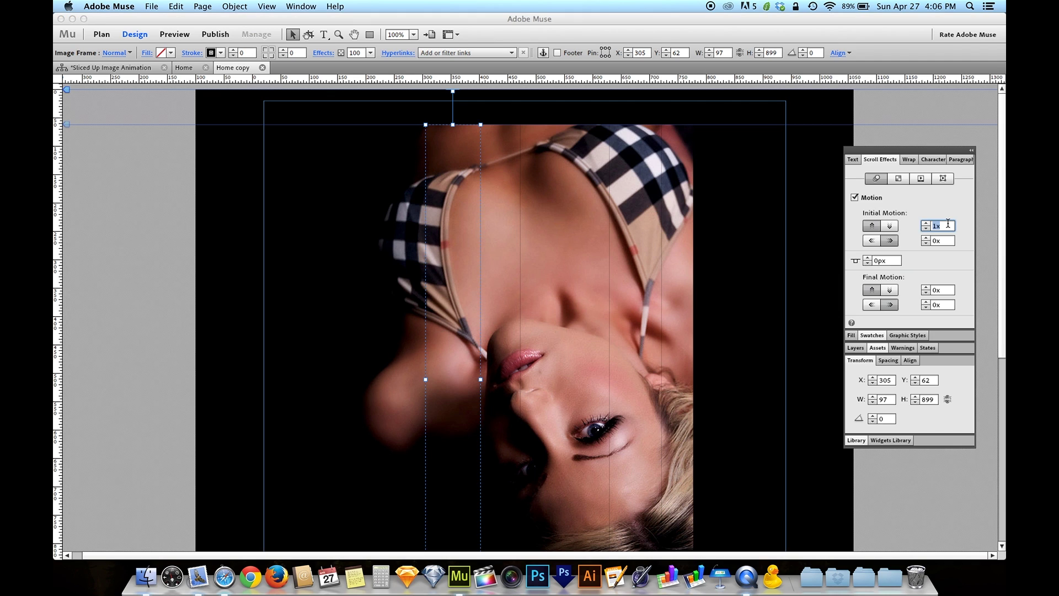
text(5)
key(Return)
click(502, 250)
click(946, 226)
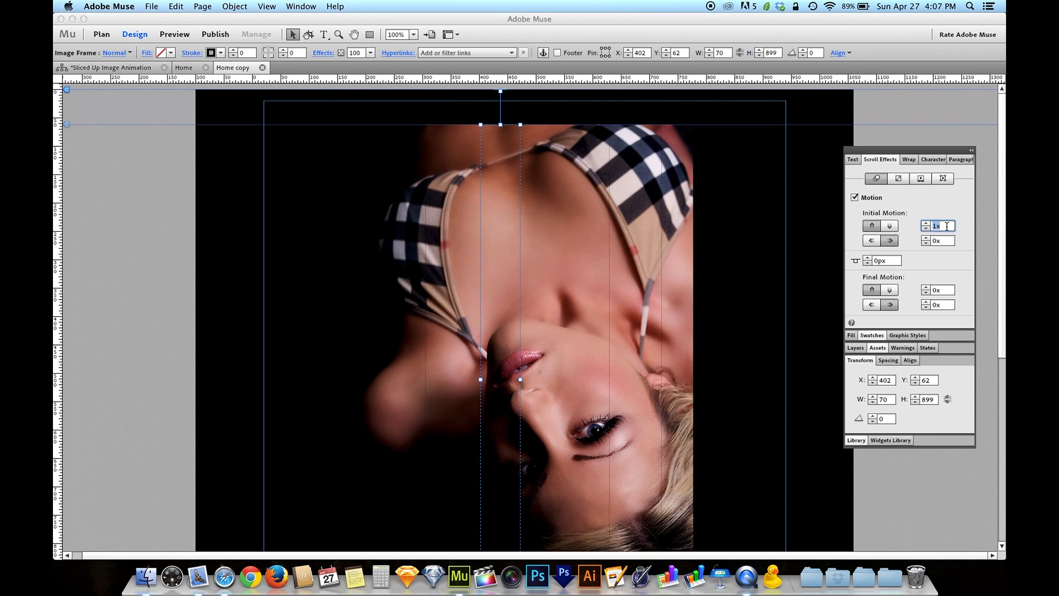
Step: Give the fourth, fifth and sixth strips initial vertical speeds of 2x, 6x and 3x
click(560, 245)
click(941, 227)
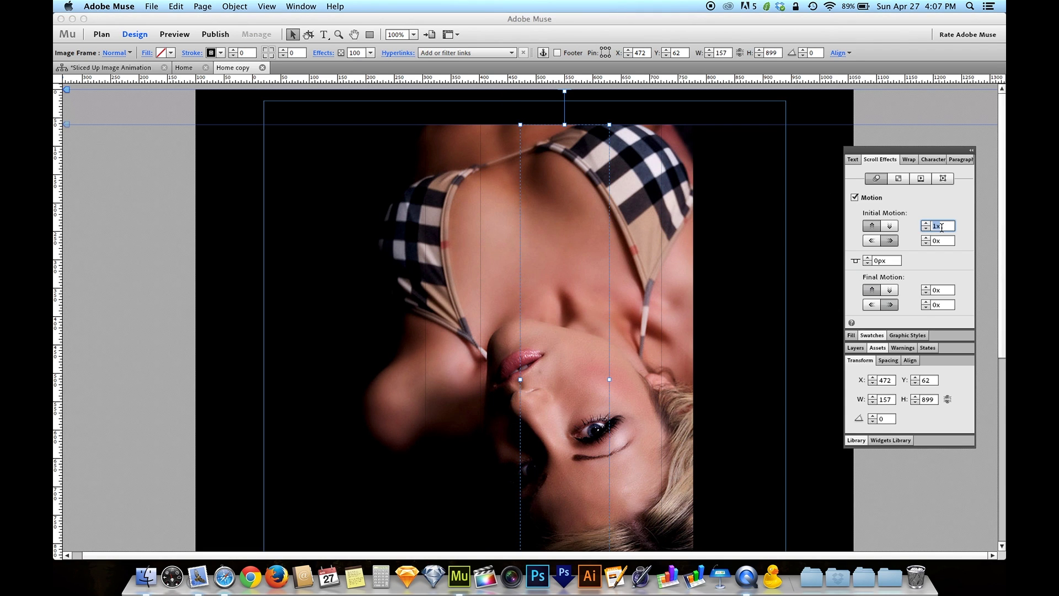
click(634, 273)
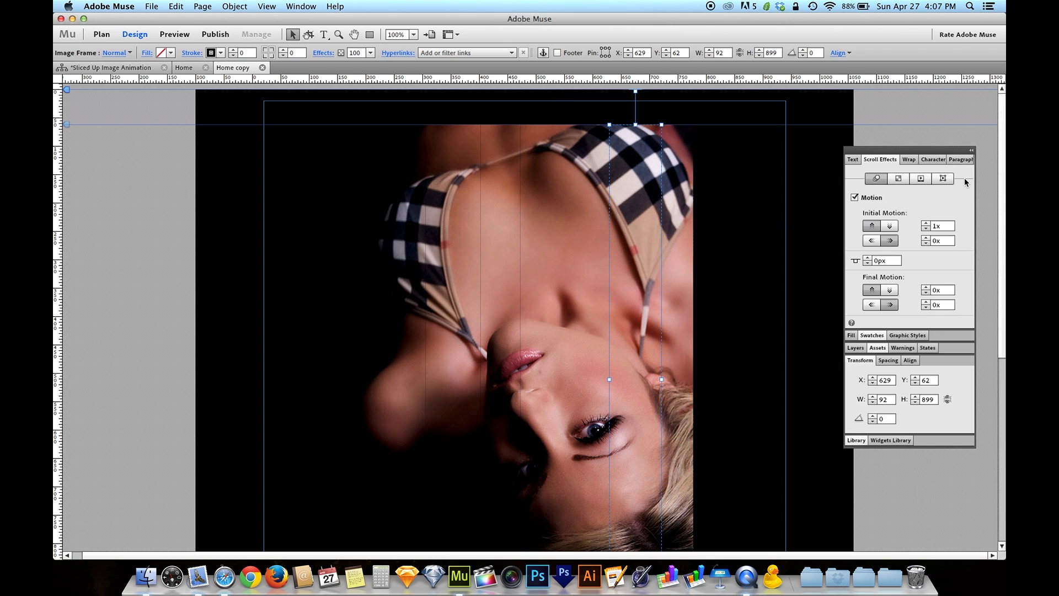
click(948, 230)
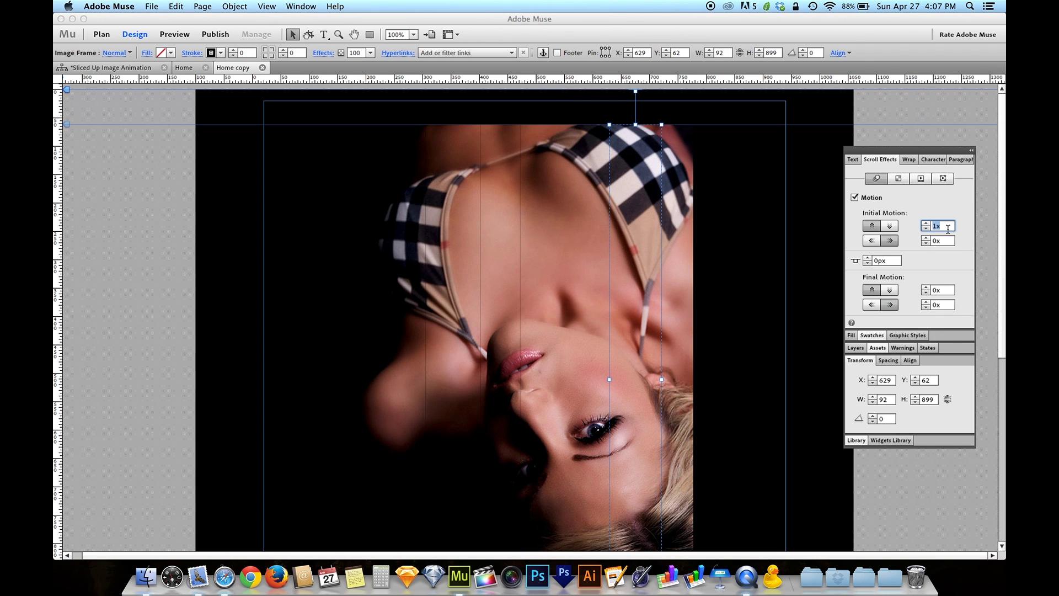
click(687, 202)
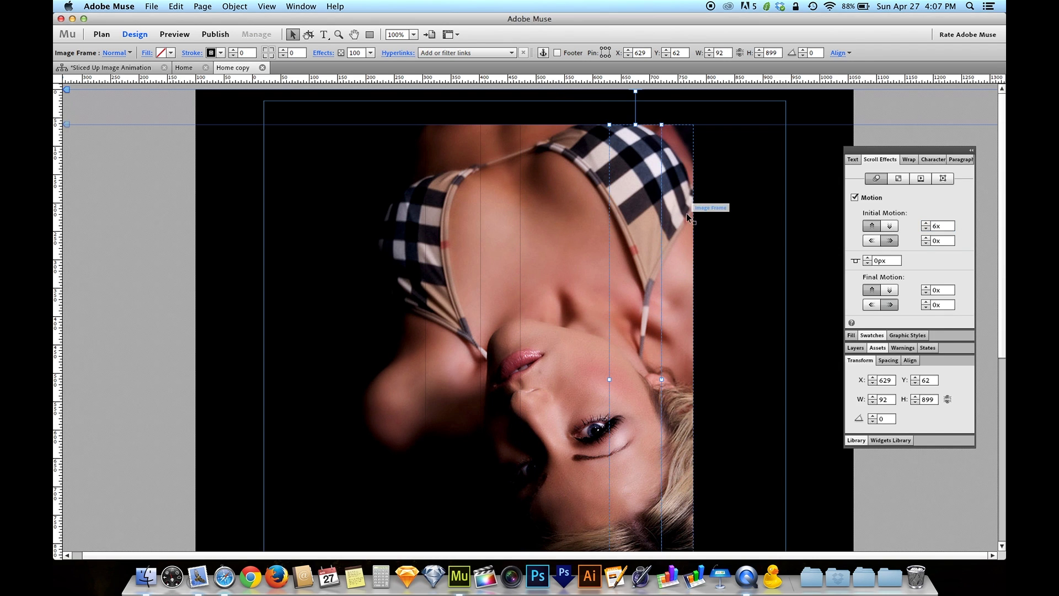
click(949, 226)
key(Return)
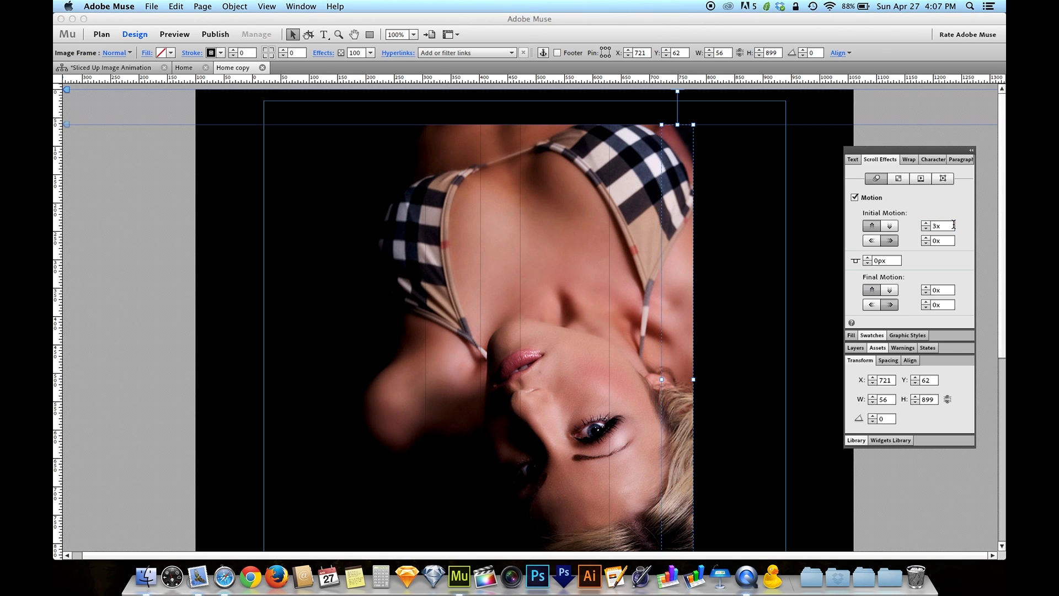
click(752, 284)
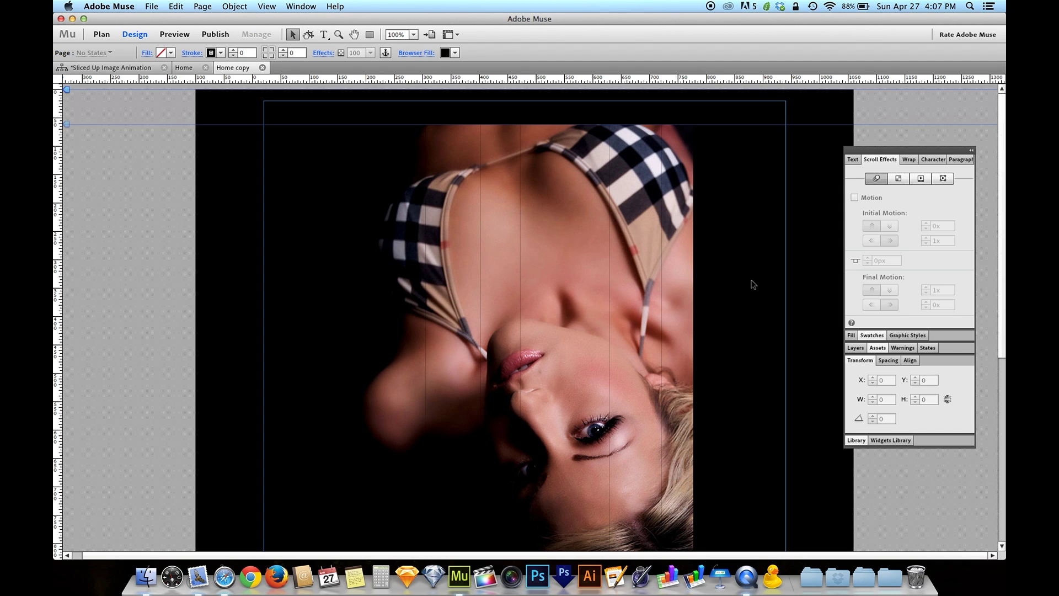
click(399, 325)
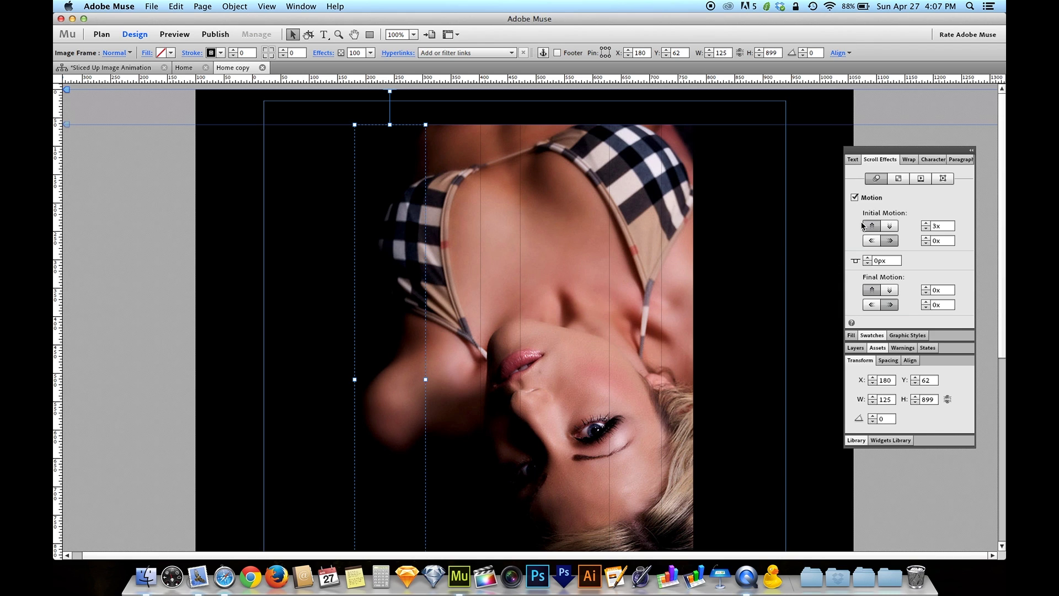
Step: Reverse the initial motion to downward on the leftmost and alternate strips
click(889, 227)
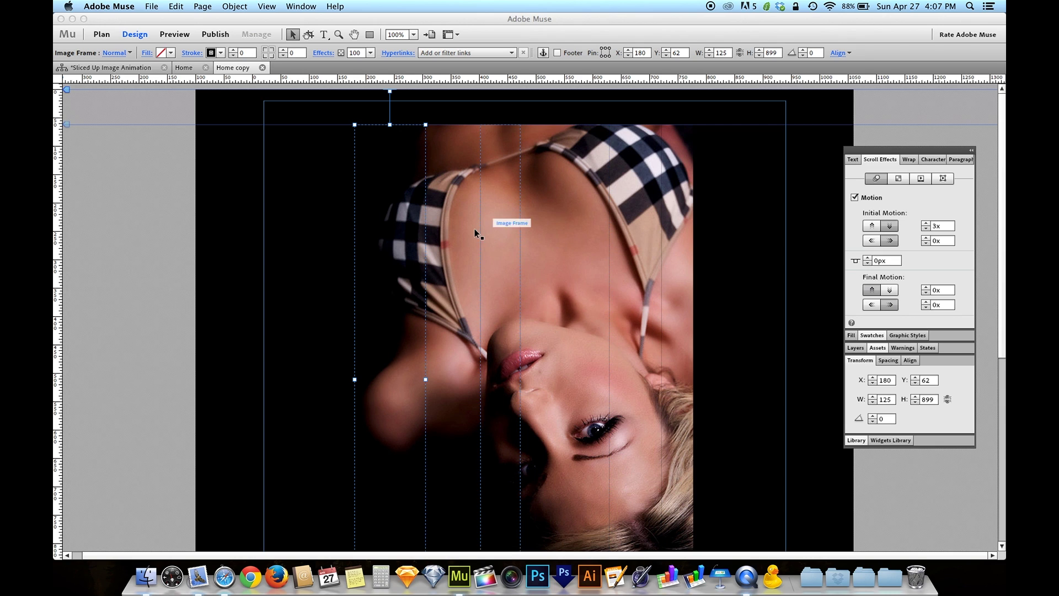
click(513, 226)
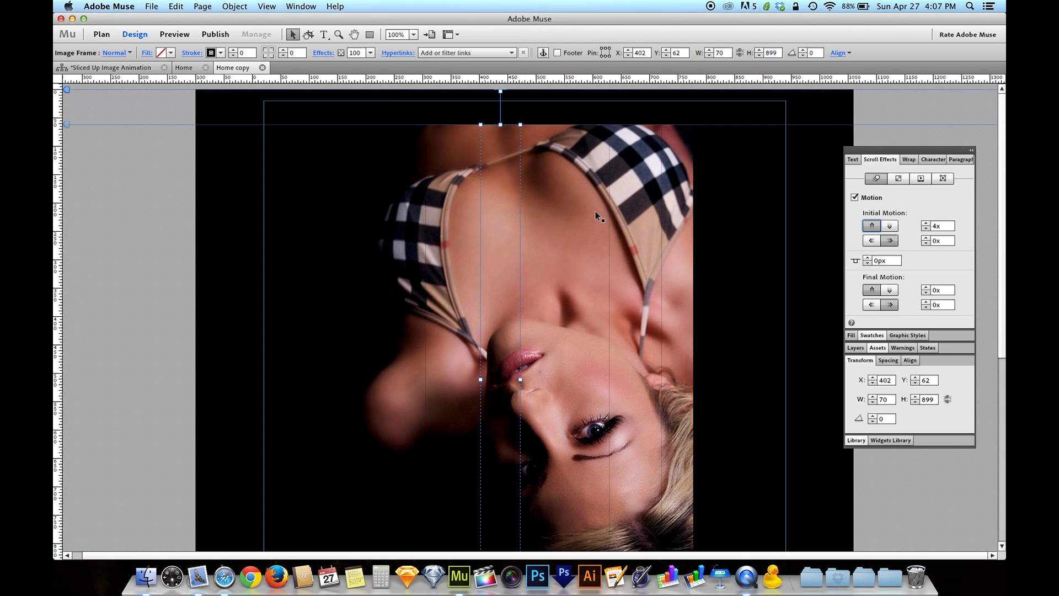
click(805, 228)
click(512, 227)
click(618, 222)
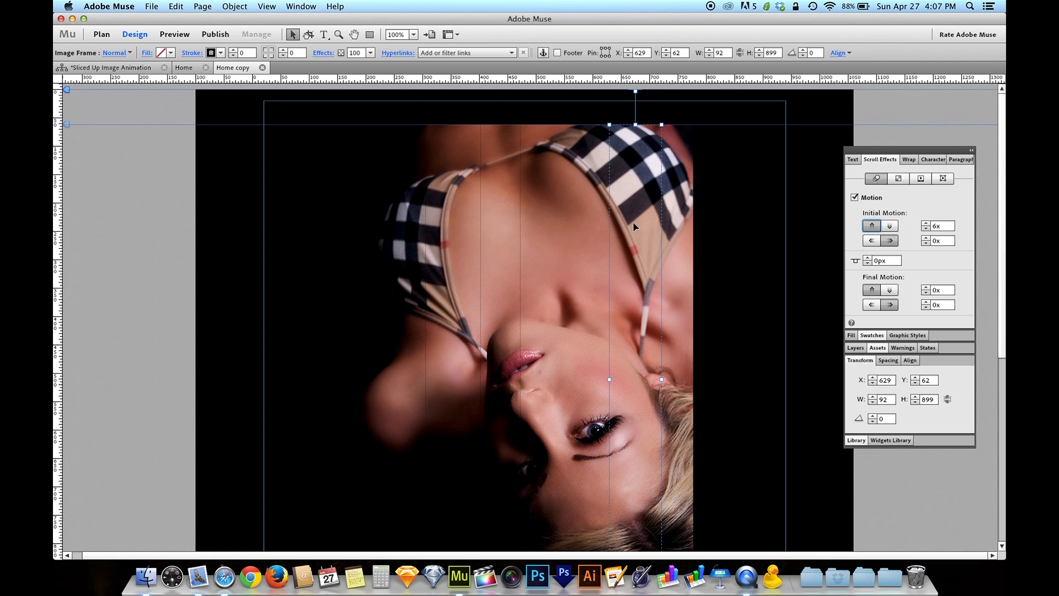
click(894, 228)
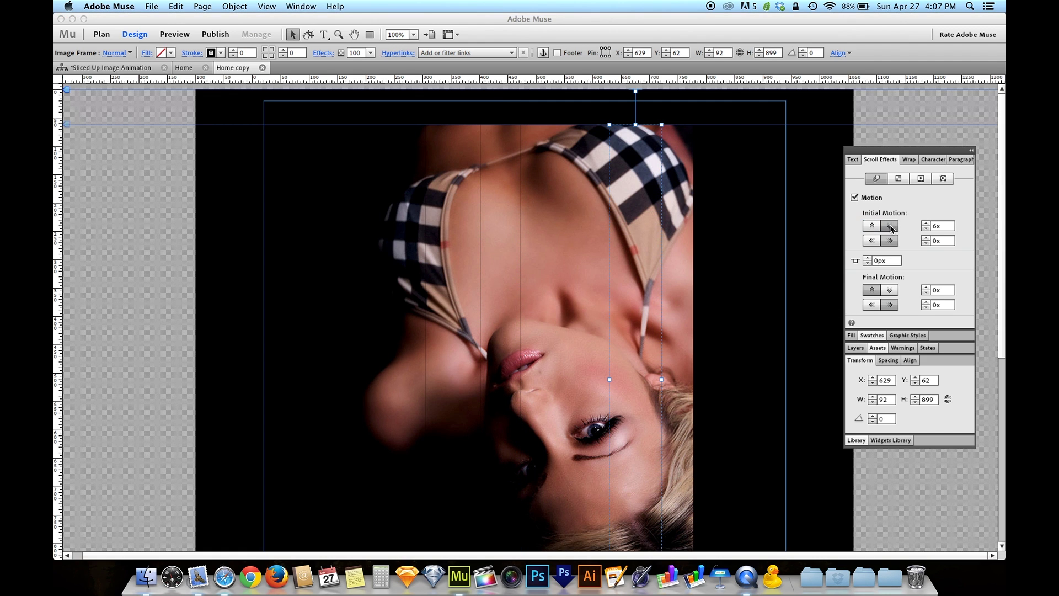
Step: Check each strip's scroll motion settings one by one, then deselect
click(579, 220)
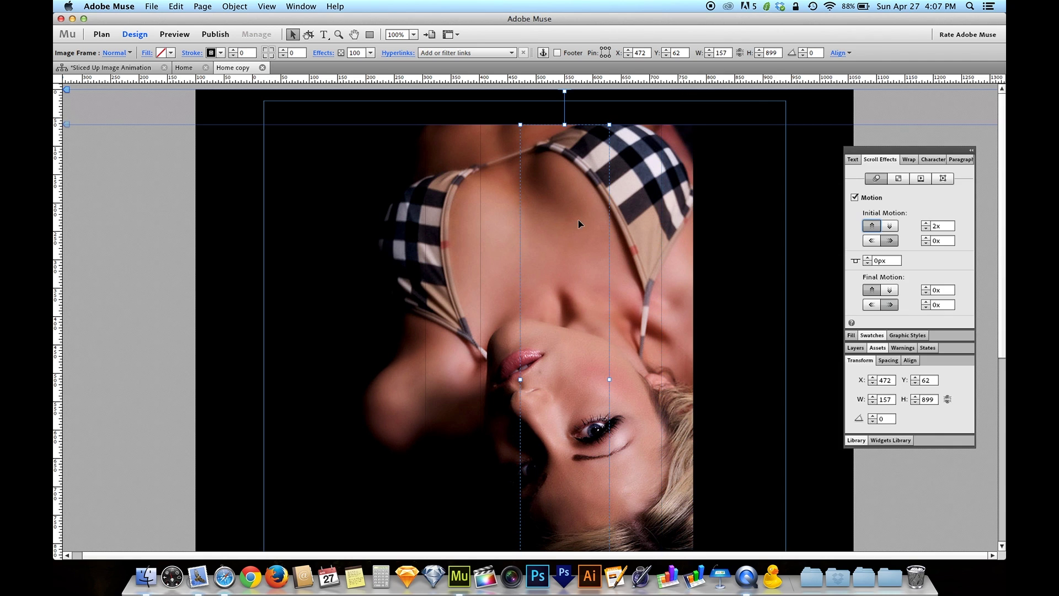
click(496, 226)
click(469, 226)
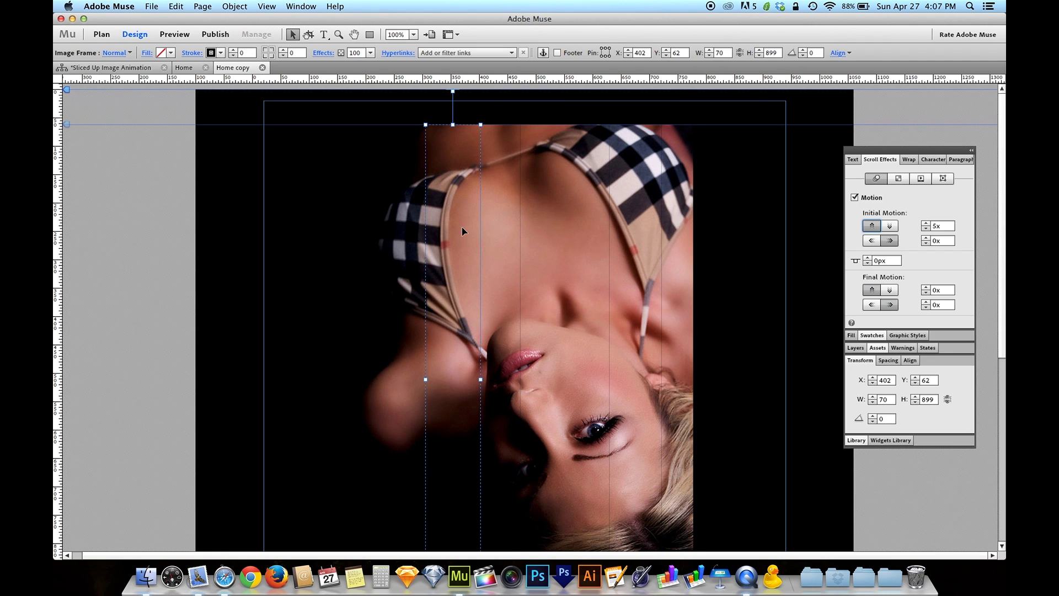
click(406, 240)
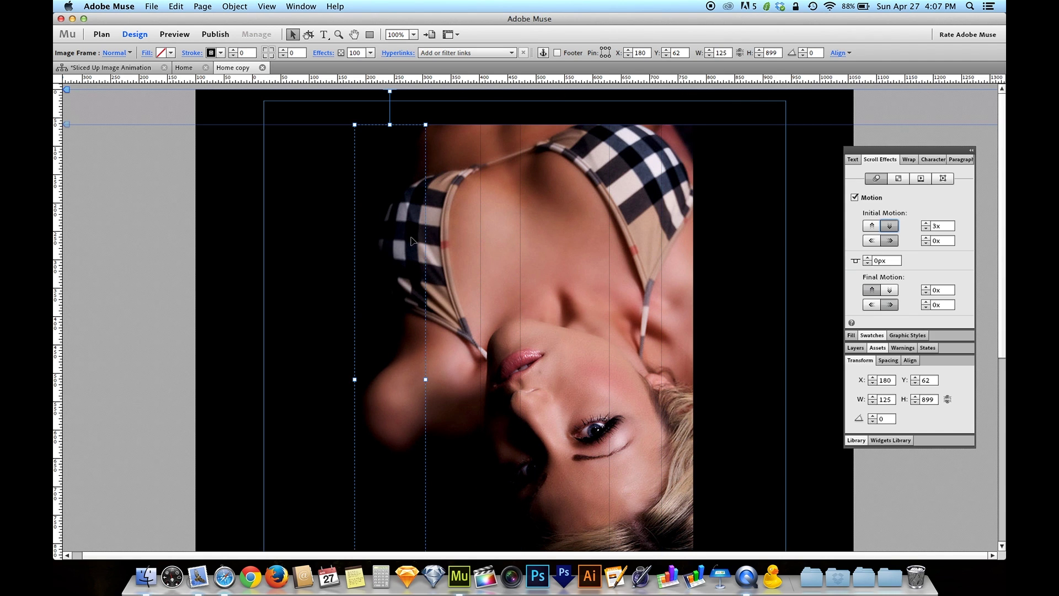
click(469, 236)
click(499, 234)
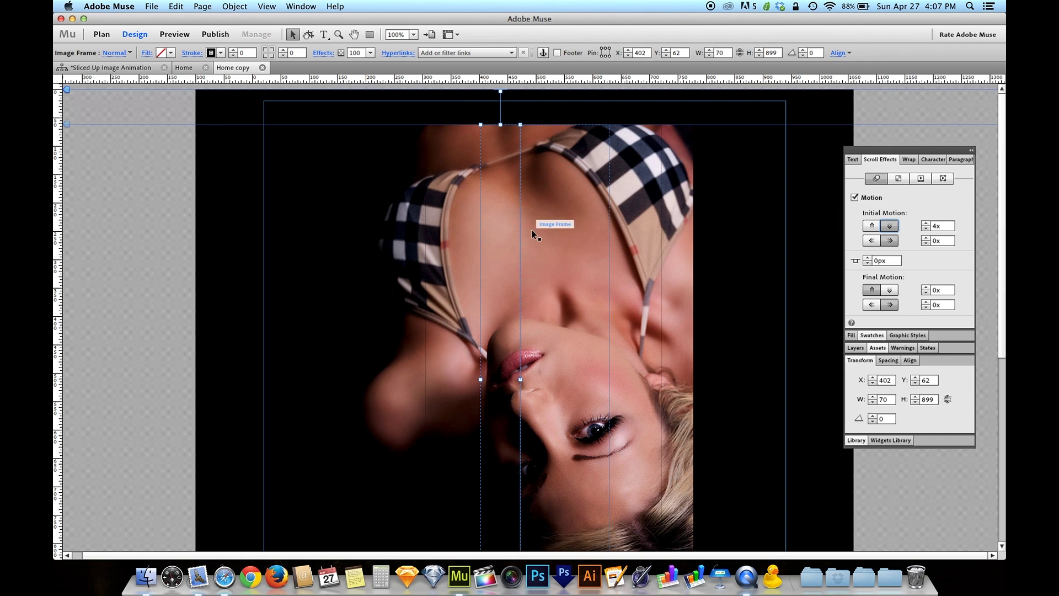
click(712, 236)
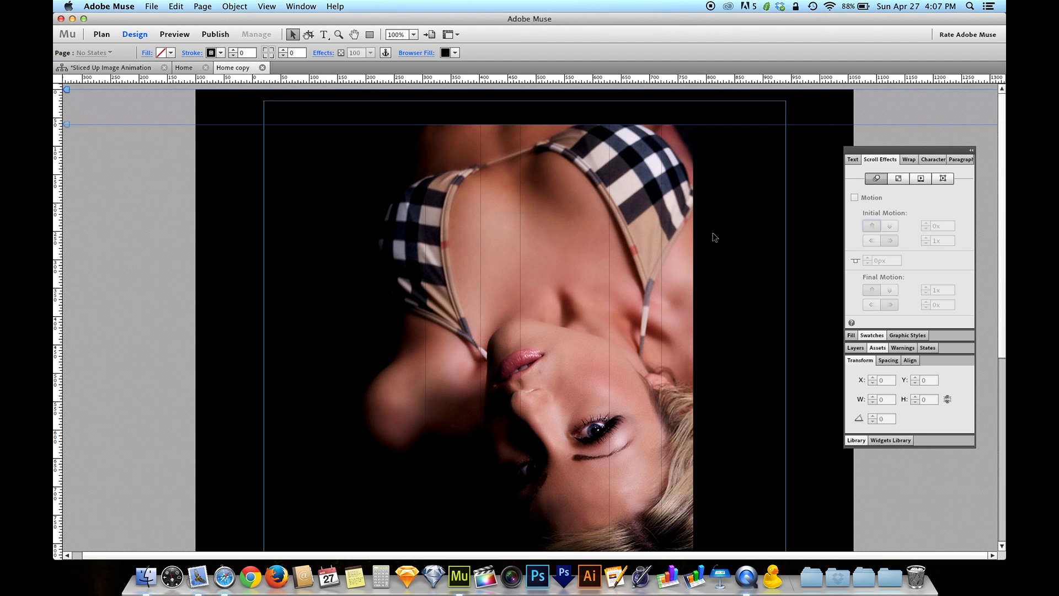
key(super+shift+e)
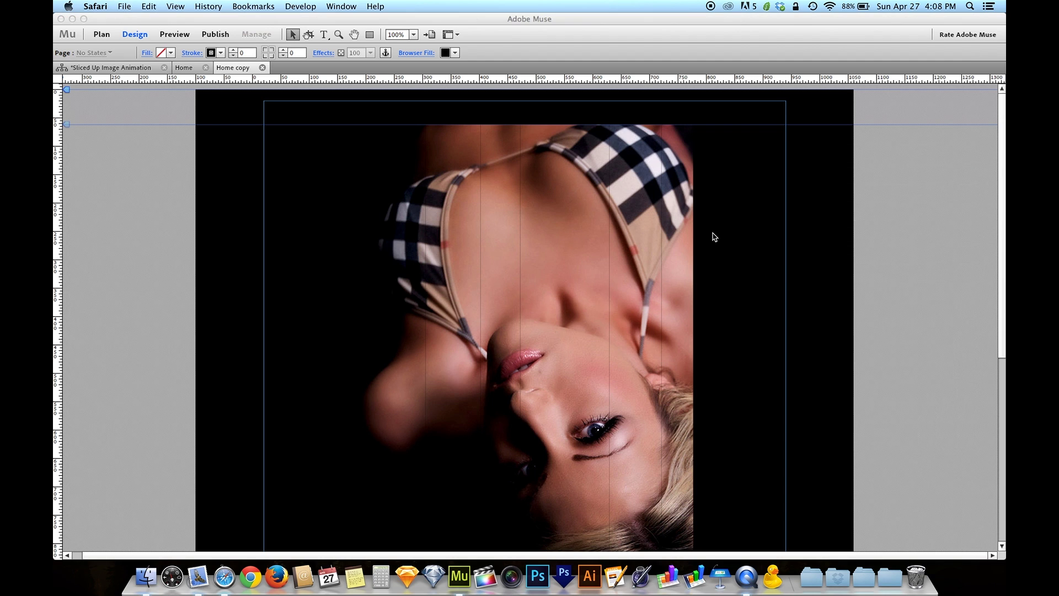
scroll(713, 236, down, 5)
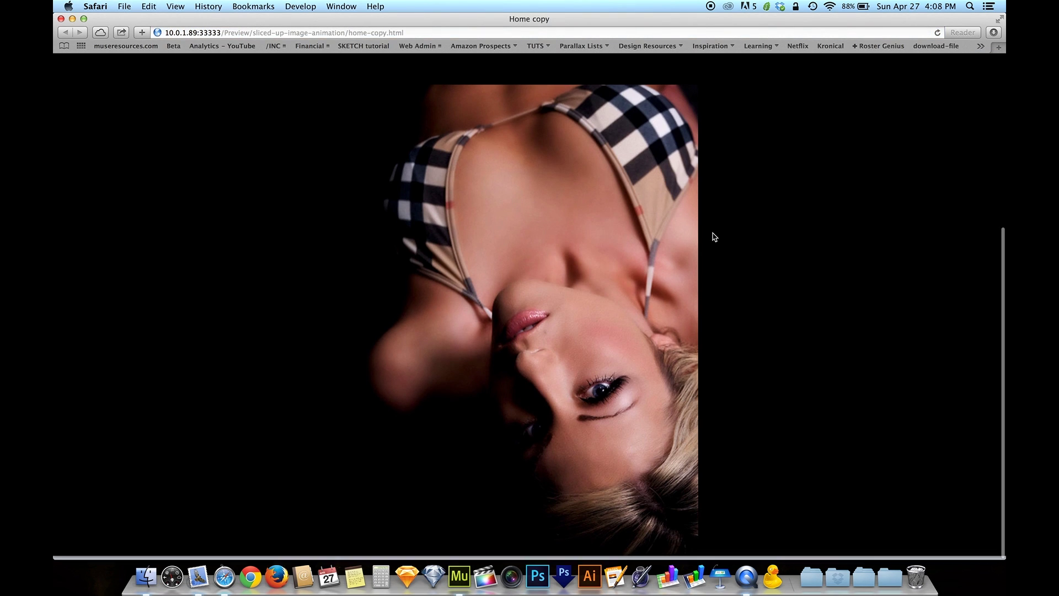
scroll(713, 237, up, 2)
scroll(713, 236, down, 5)
scroll(713, 236, up, 3)
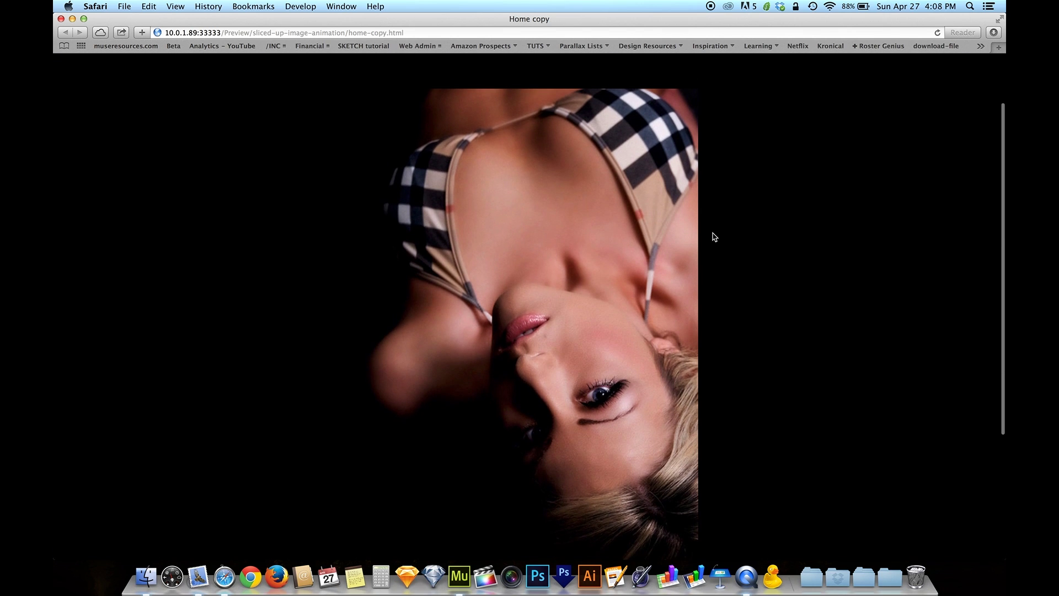
scroll(713, 237, down, 5)
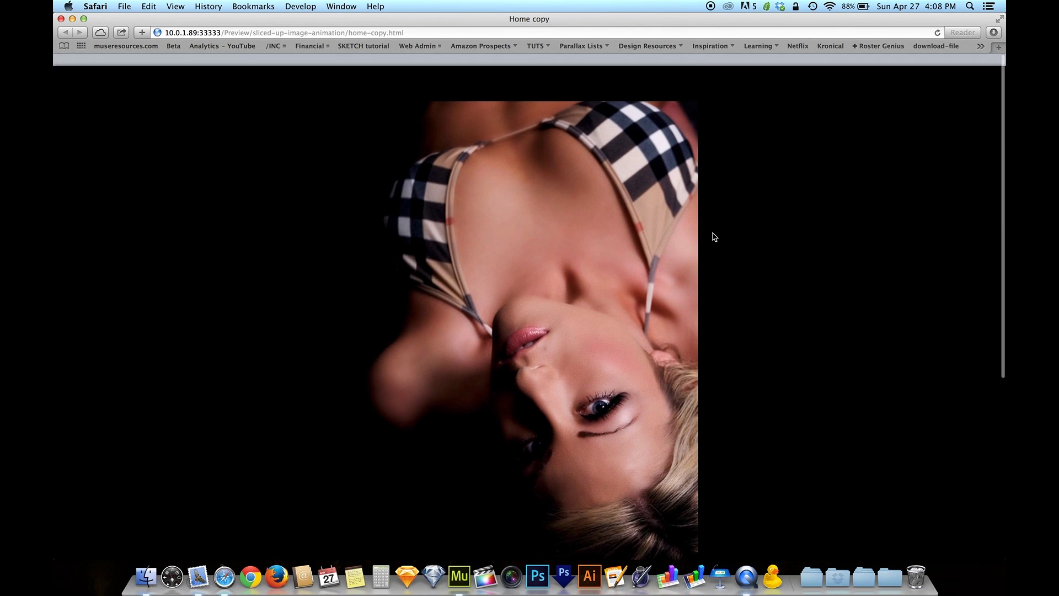
key(super+Tab)
Step: Move all six photo strips down together to Y 384
drag(338, 303, 718, 232)
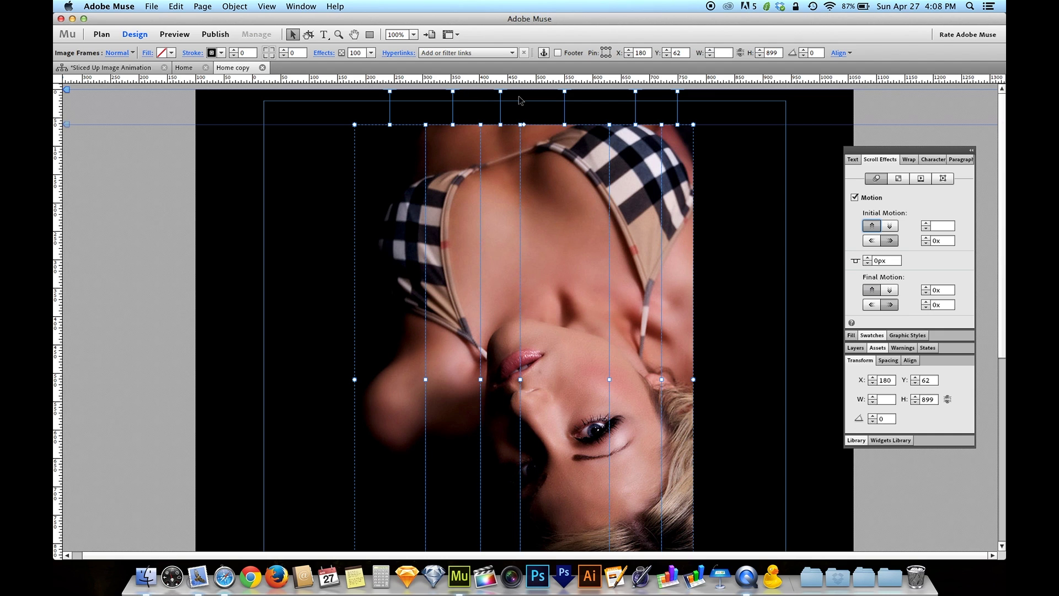
drag(501, 160, 501, 290)
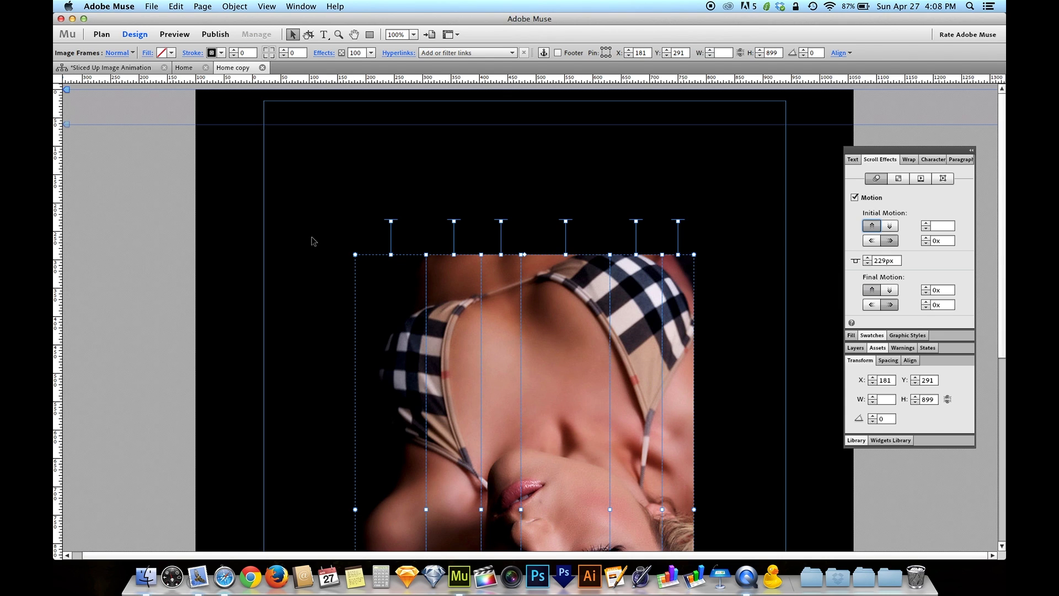
drag(449, 300, 478, 362)
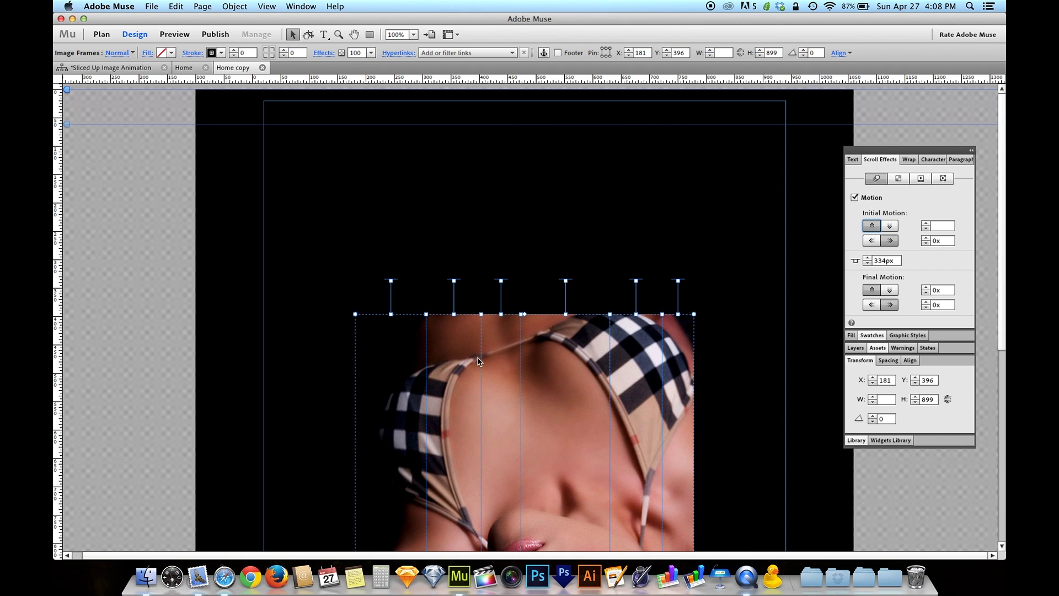
drag(477, 362, 478, 355)
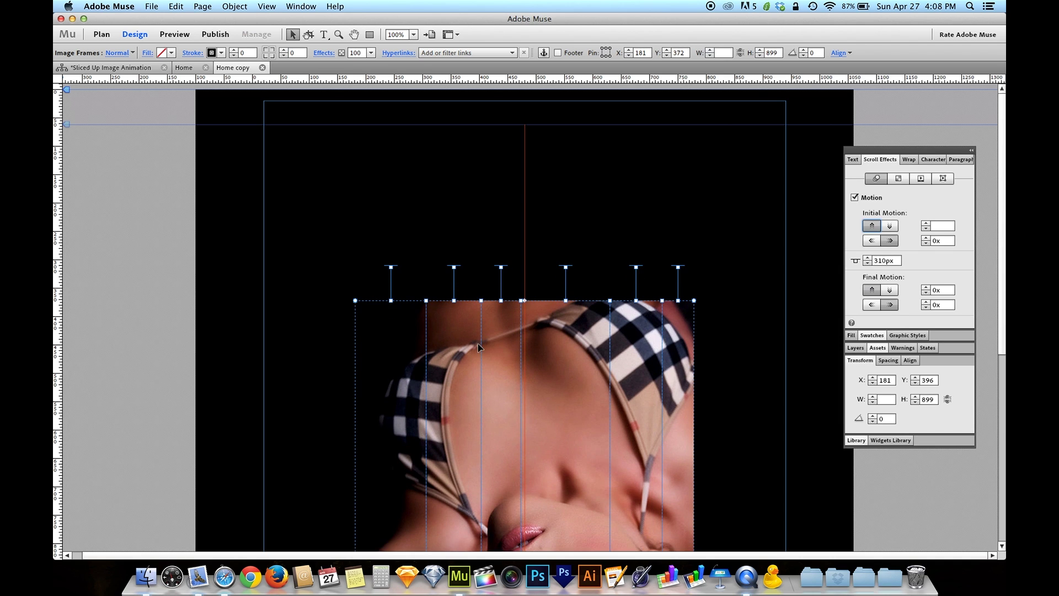
Step: Drag the page-bottom guide downward to lengthen the page, then deselect
scroll(320, 267, down, 10)
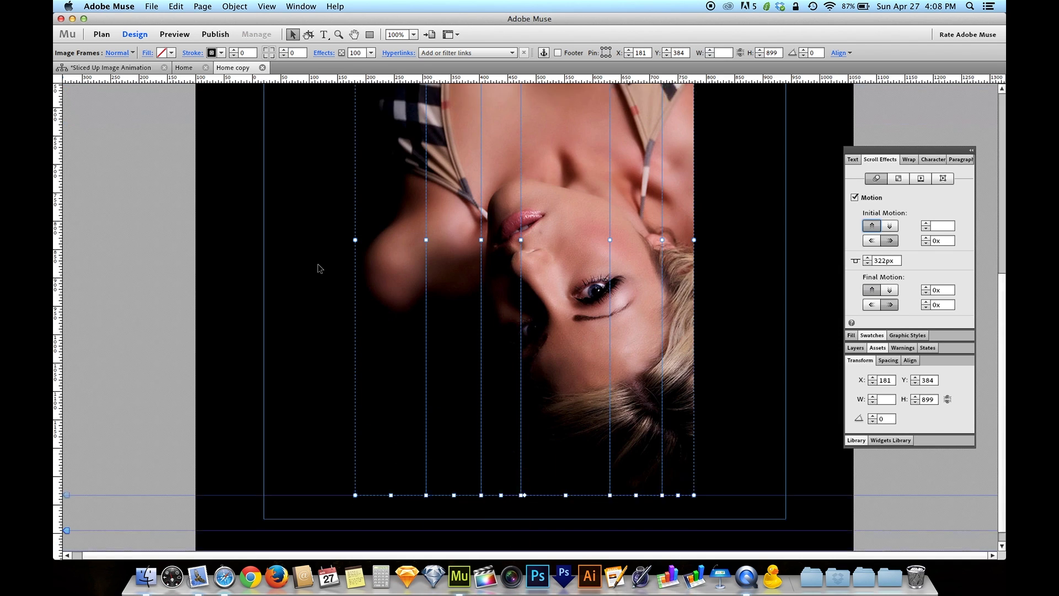
drag(66, 515, 63, 569)
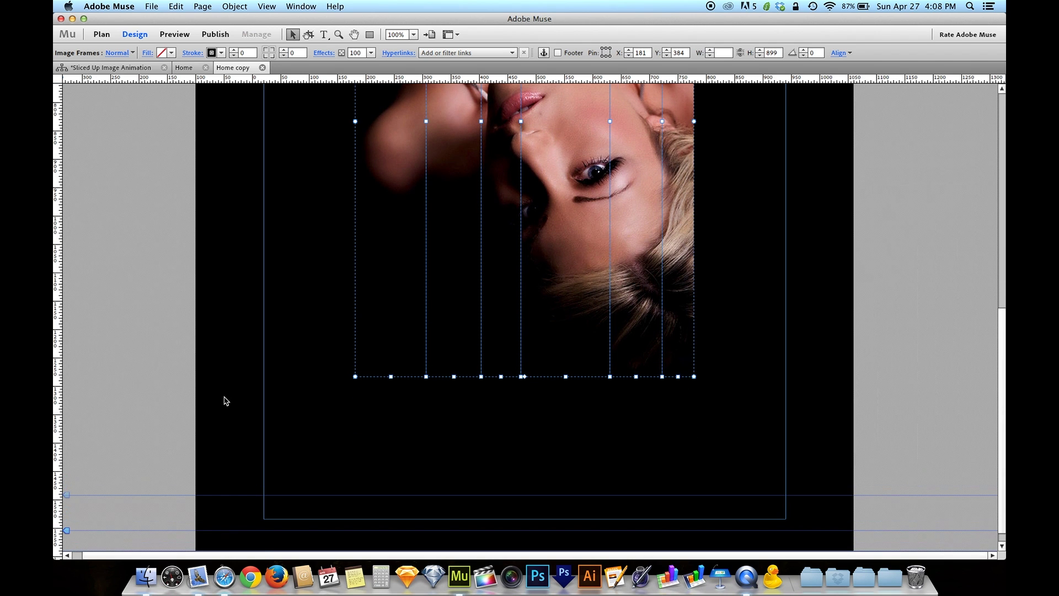
click(224, 401)
scroll(225, 402, up, 8)
scroll(224, 402, up, 5)
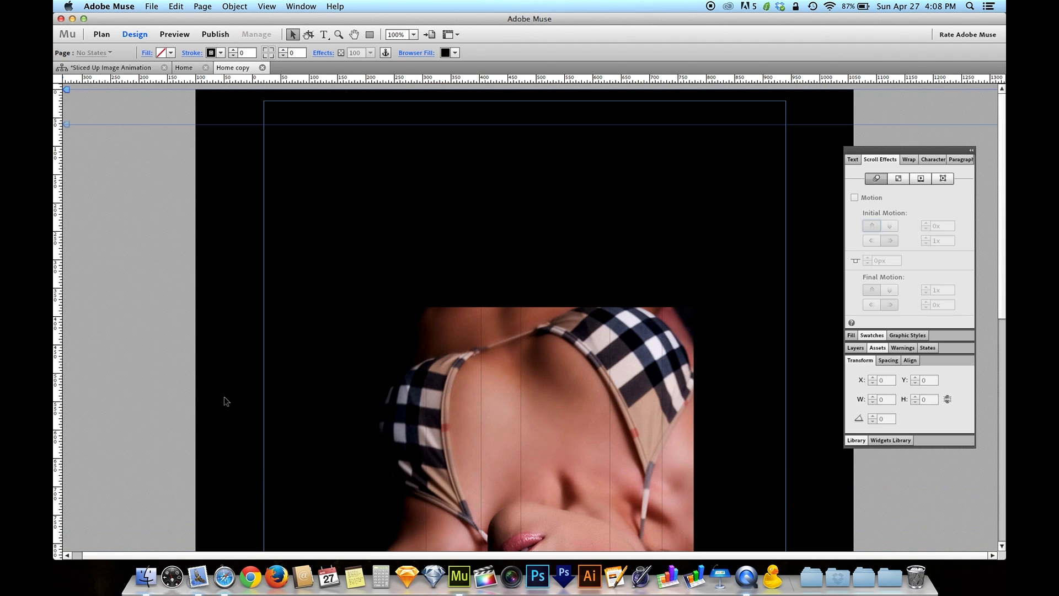
key(super+shift+e)
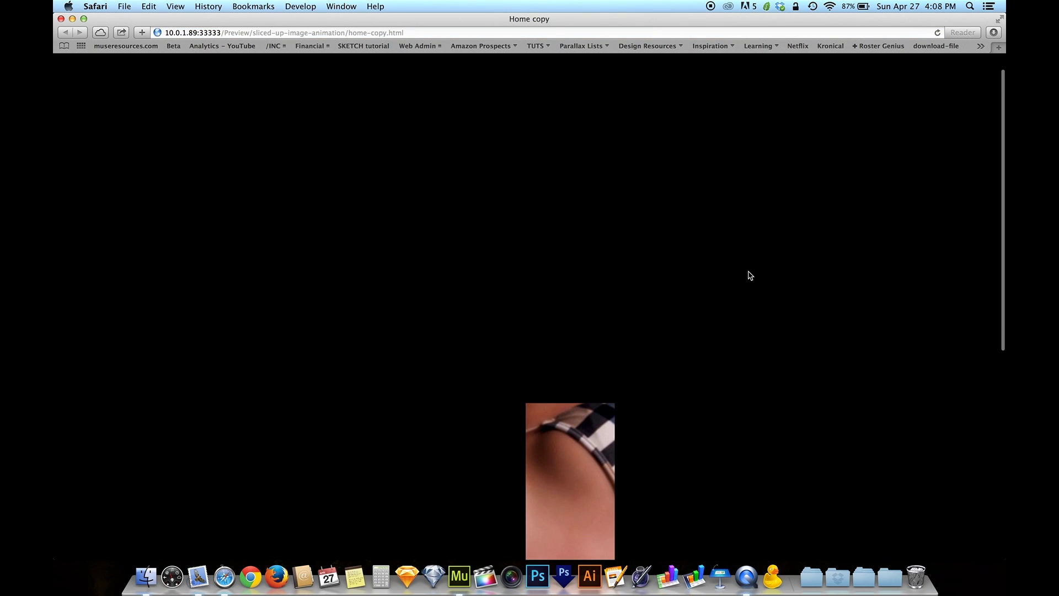
scroll(750, 275, down, 5)
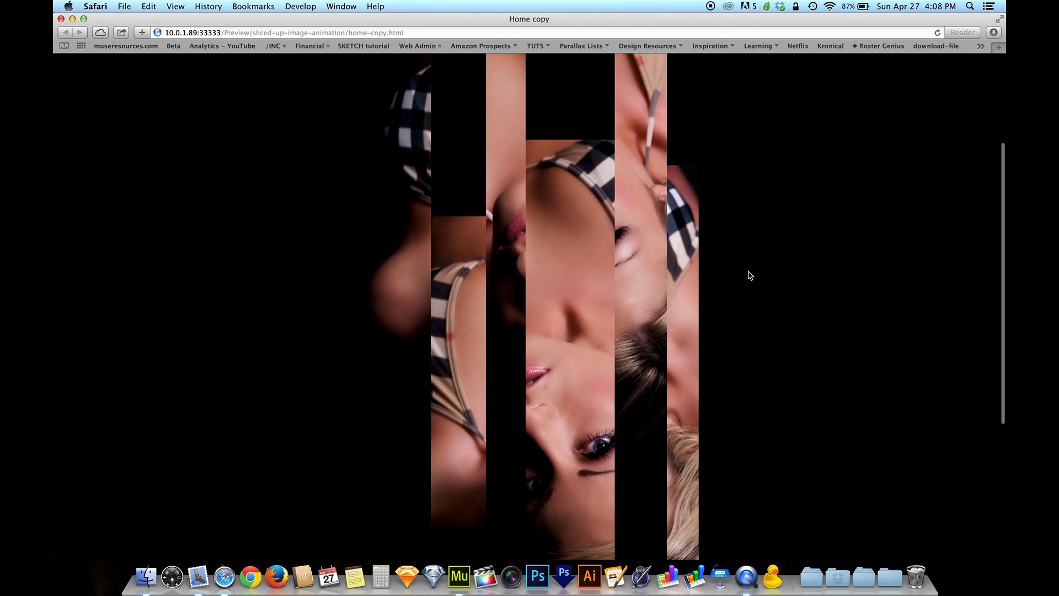
scroll(750, 275, down, 2)
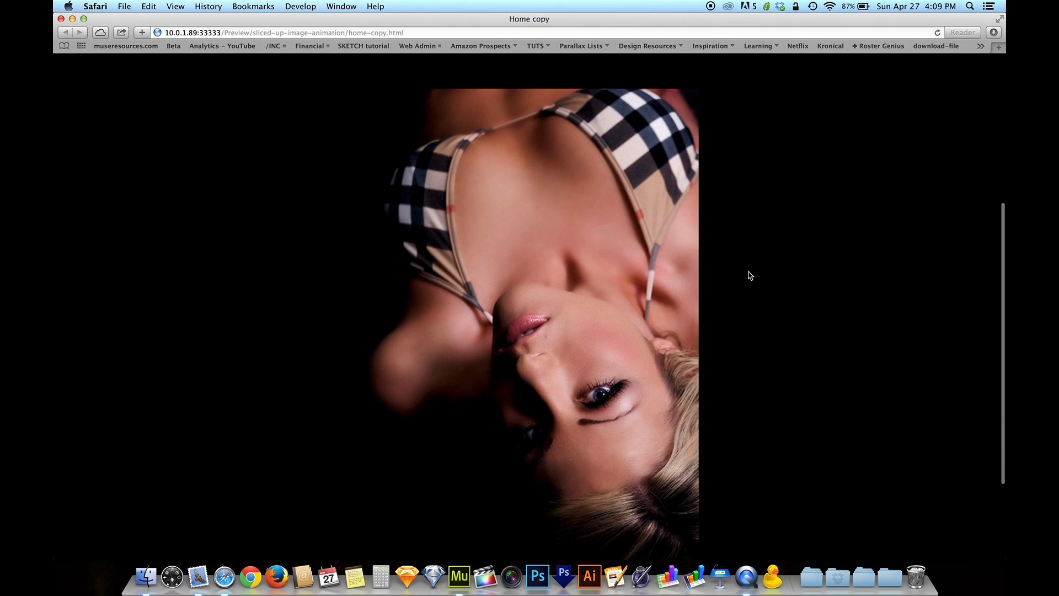
scroll(750, 275, up, 5)
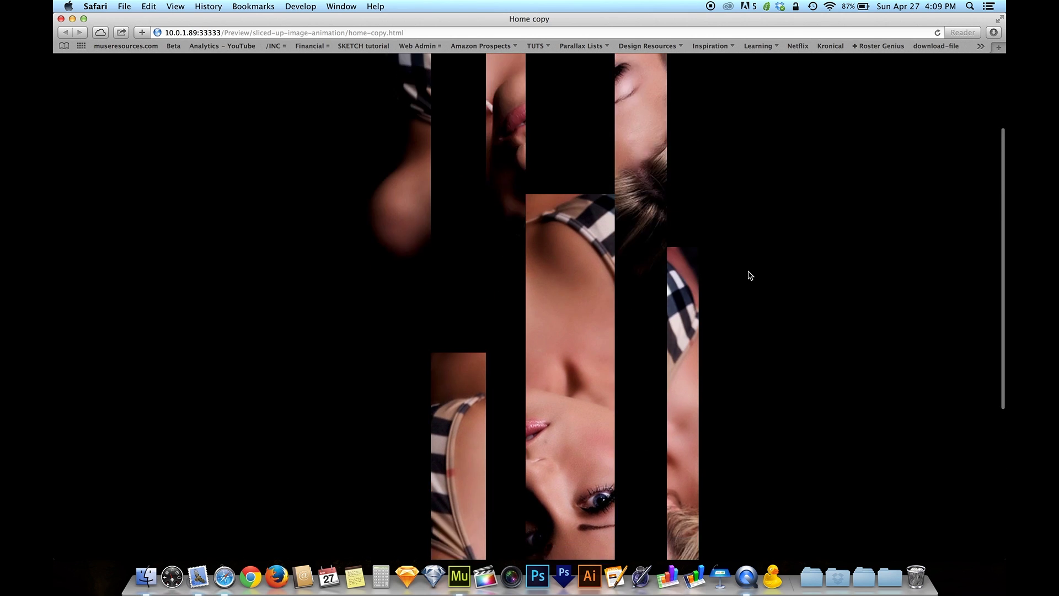
scroll(750, 274, down, 2)
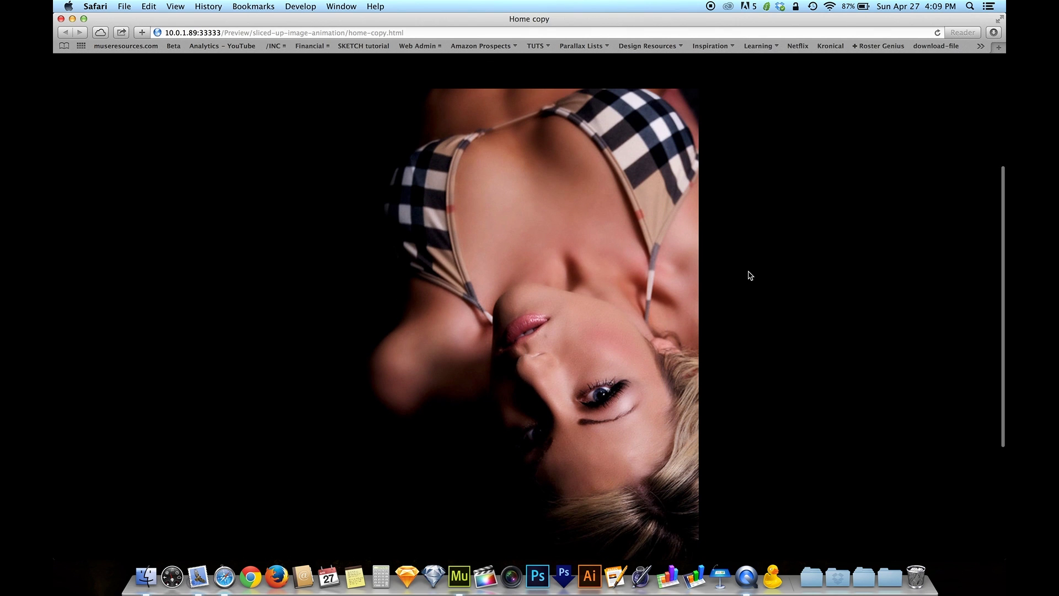
scroll(750, 275, up, 2)
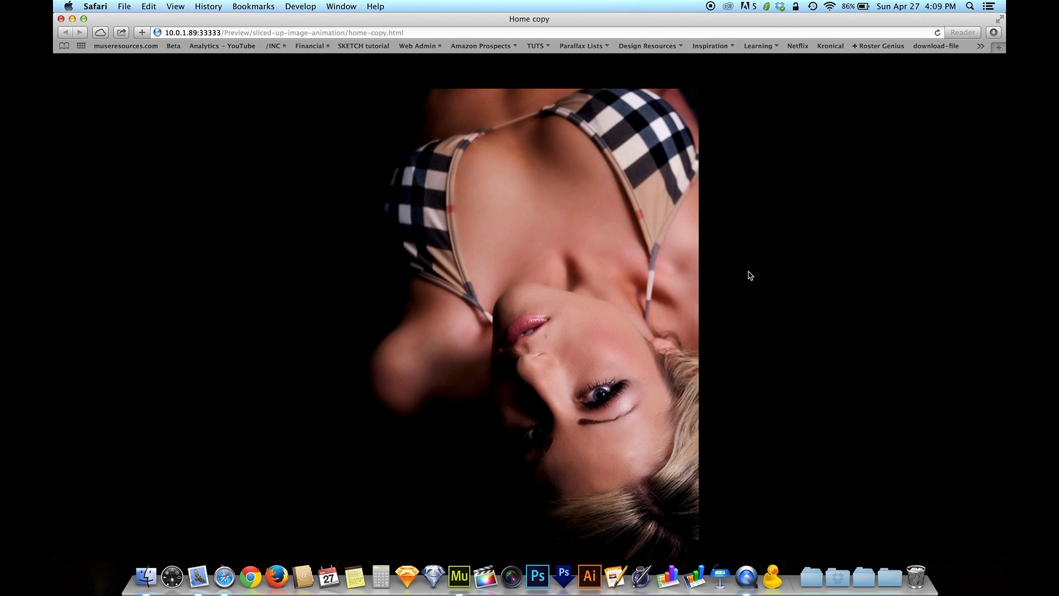
scroll(750, 275, down, 2)
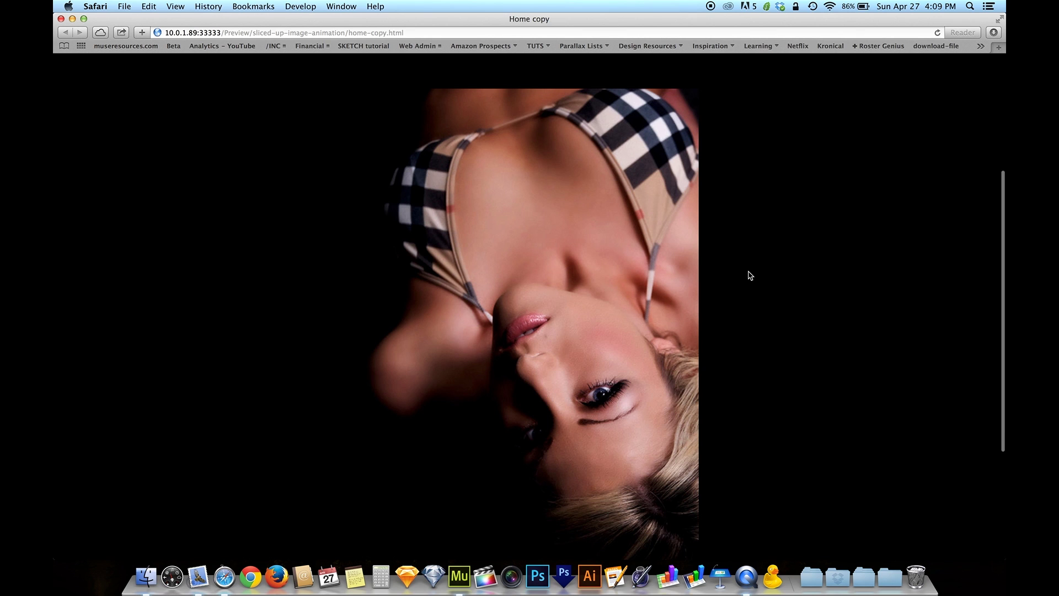
scroll(750, 274, up, 2)
scroll(750, 274, down, 3)
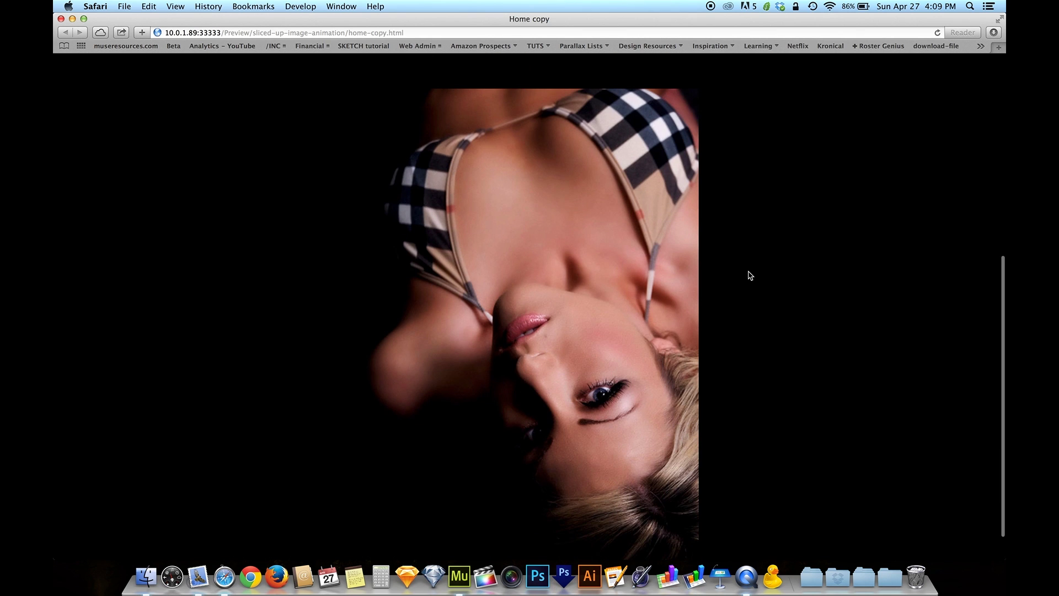
scroll(751, 275, up, 4)
scroll(750, 275, down, 4)
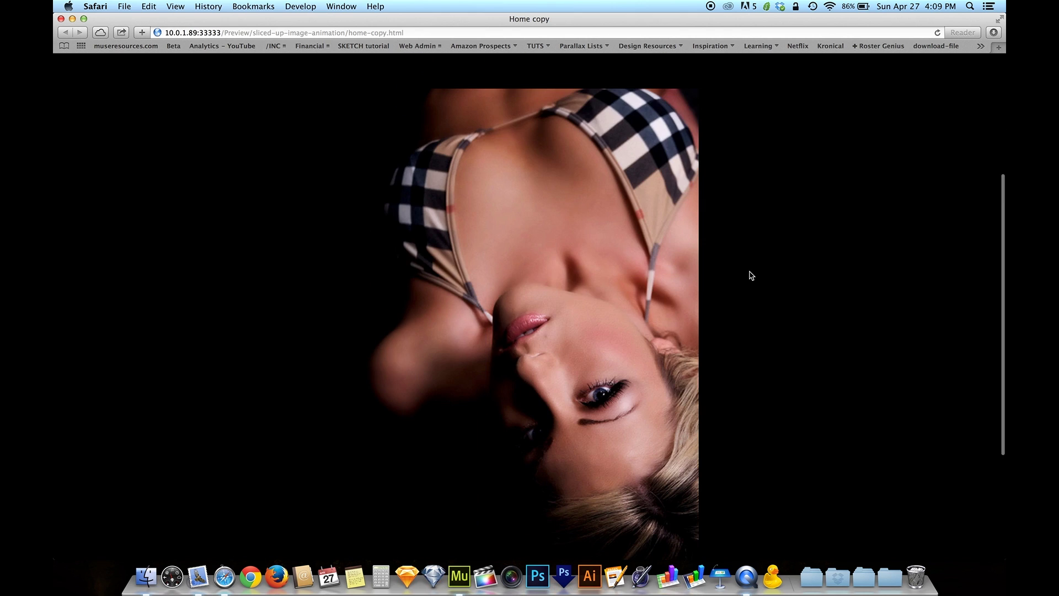
key(super+w)
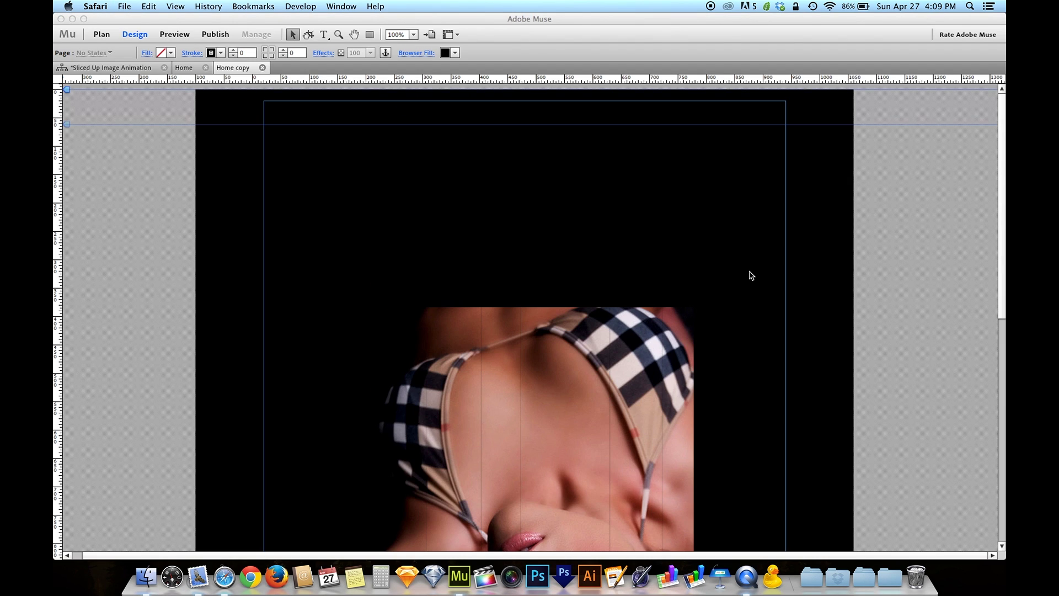
Step: Set all photo strips' final vertical scroll motion to 1x, then preview Home copy in Safari
drag(739, 318, 317, 415)
double_click(949, 289)
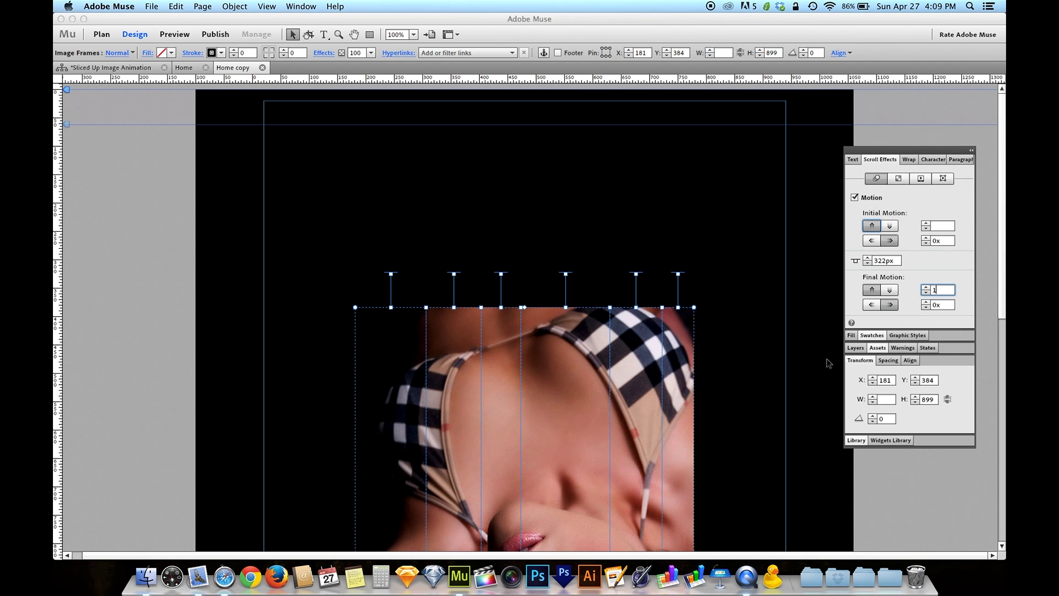
key(Tab)
click(761, 346)
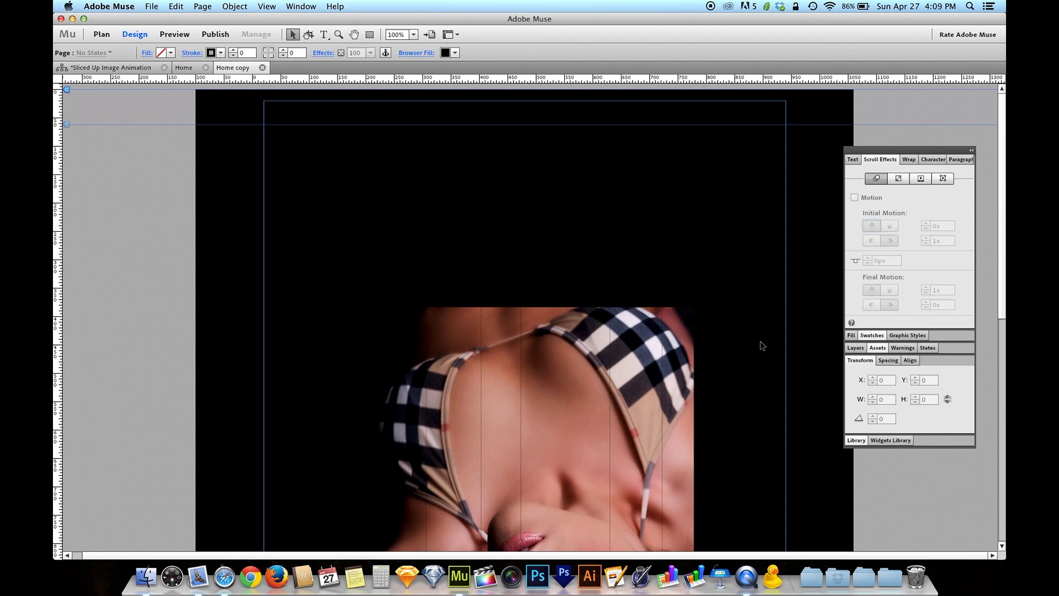
key(super+shift+e)
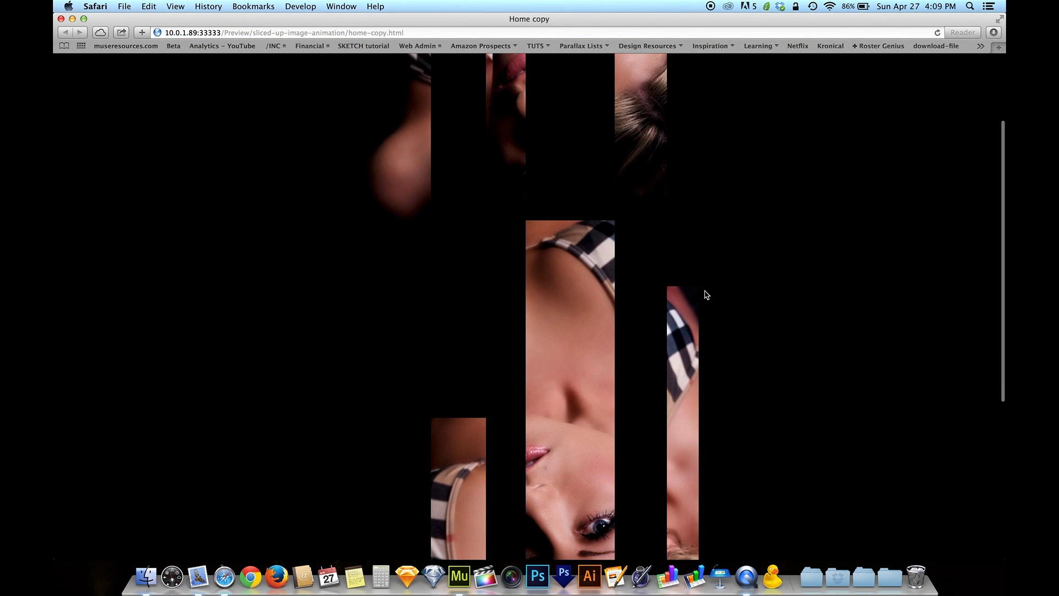
scroll(706, 295, down, 5)
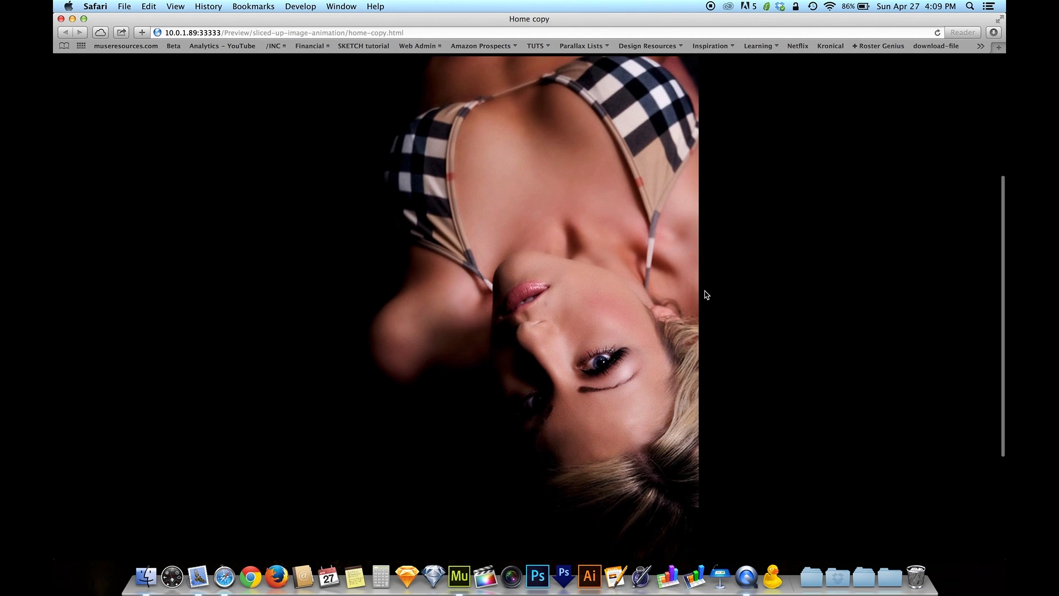
scroll(707, 294, down, 5)
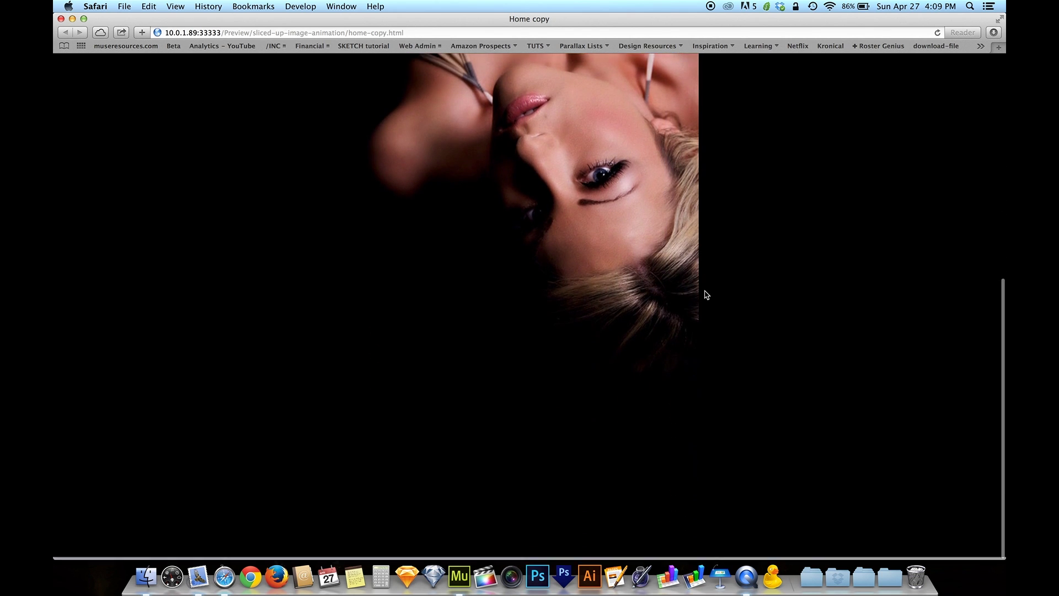
scroll(706, 294, up, 5)
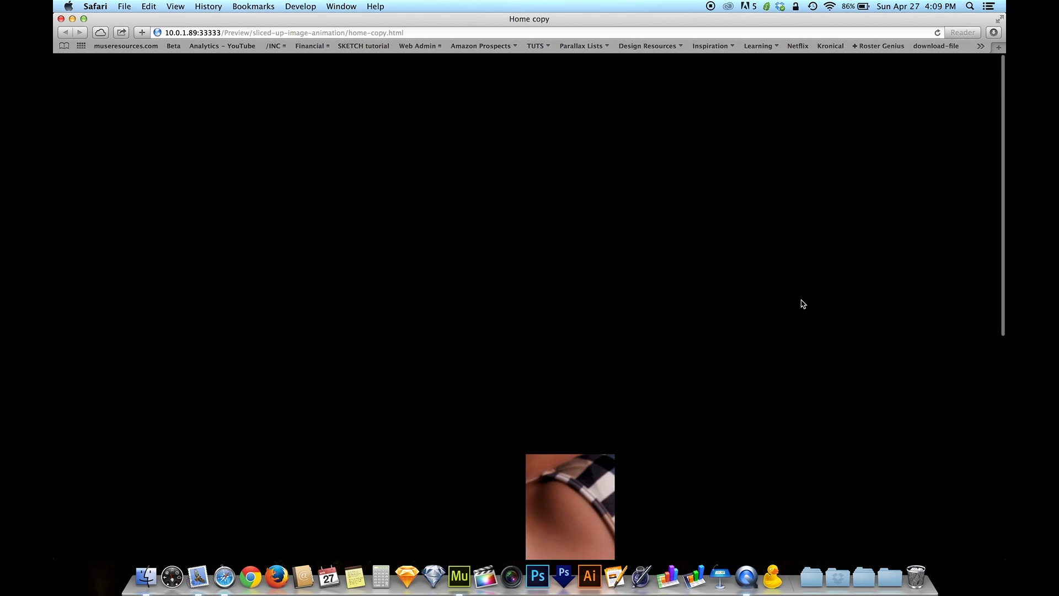